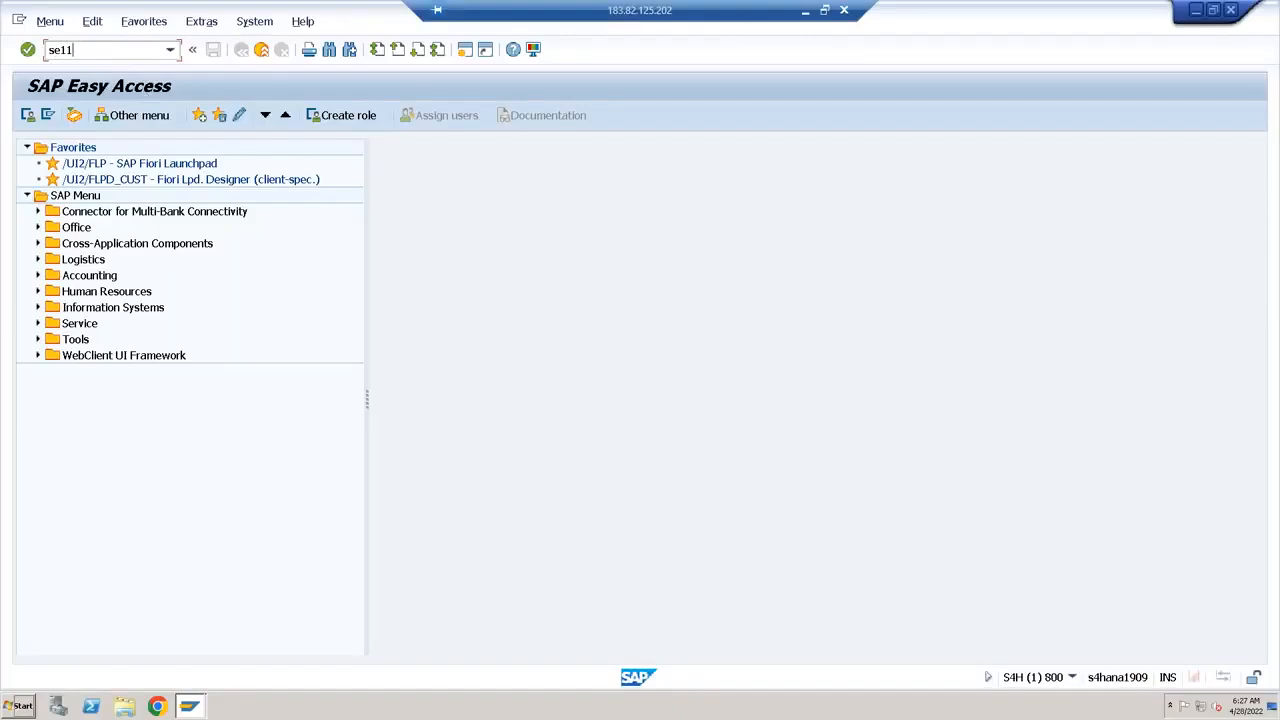
Display the database table VBAK in the ABAP Dictionary
type("vbak")
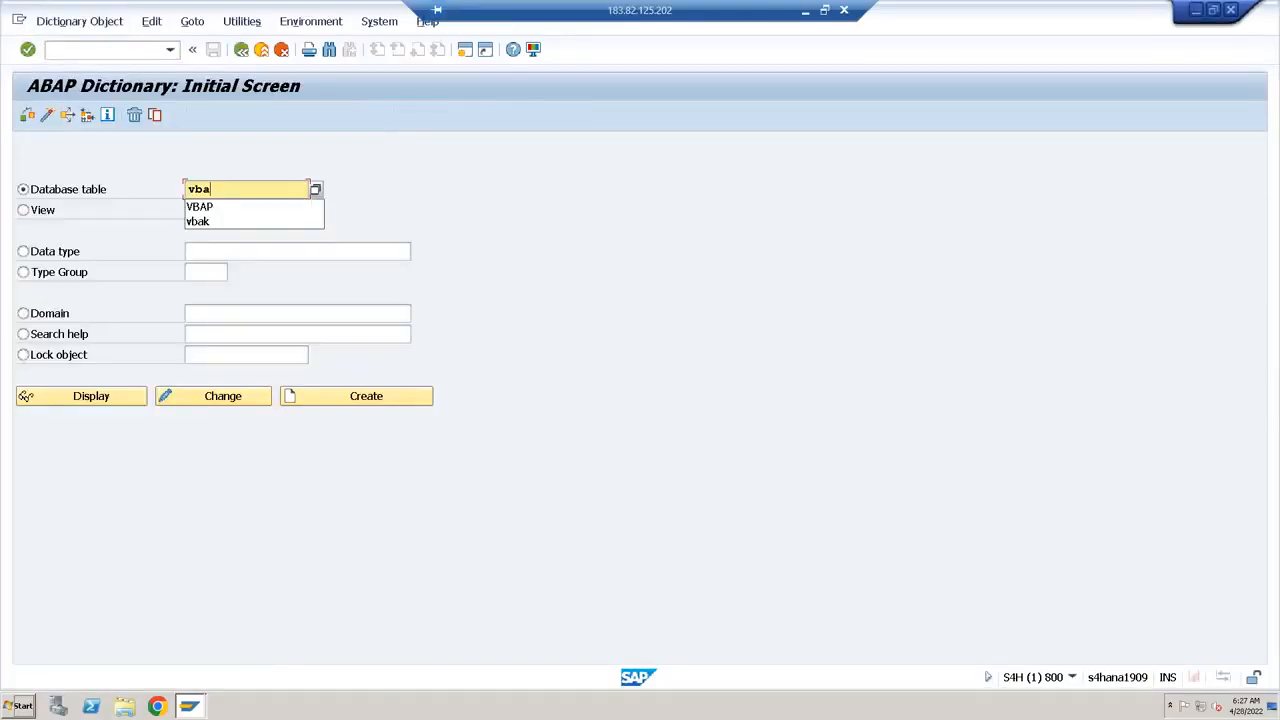
key("Return")
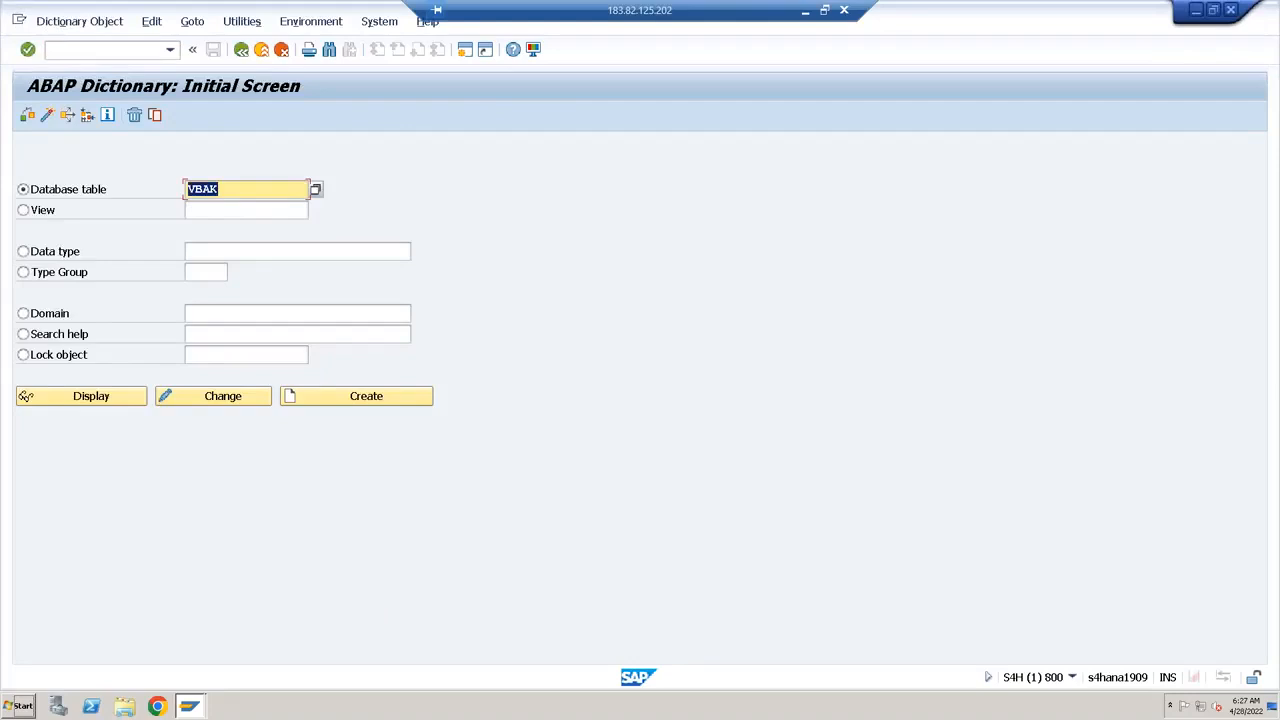
left_click(121, 397)
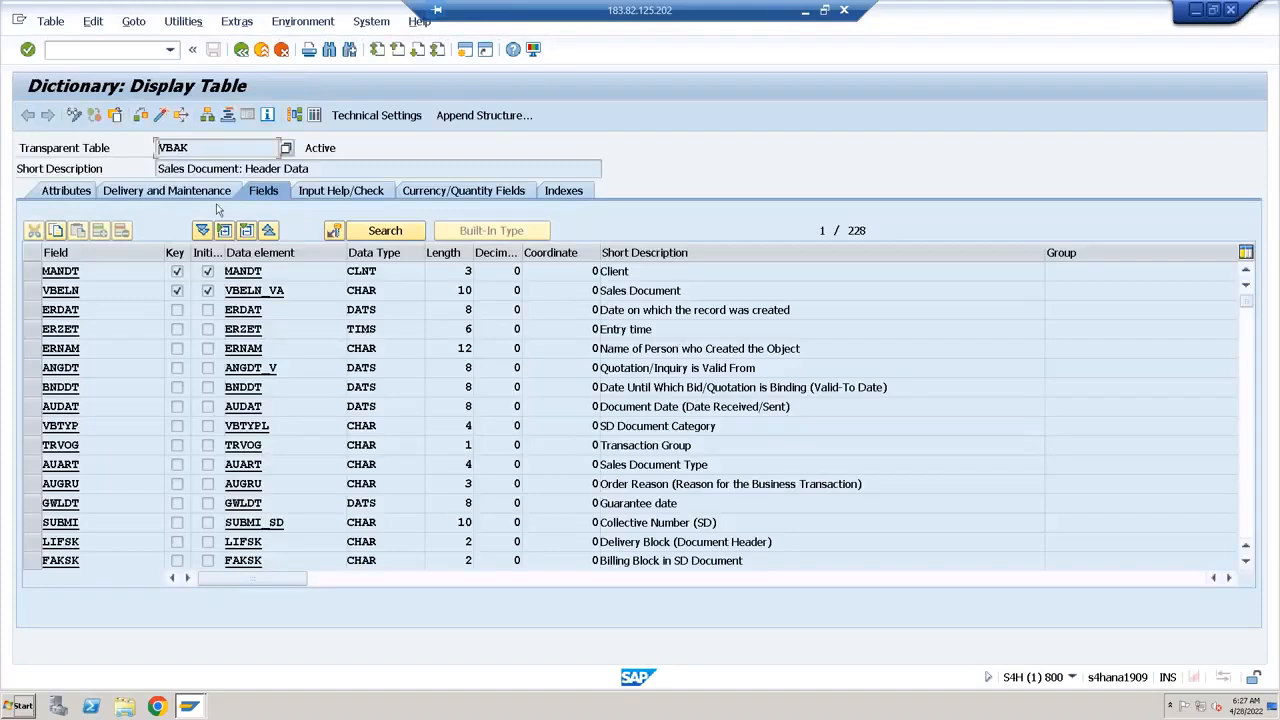
Find the field netwr in the component list of table VBAK
left_click(88, 291)
left_click(329, 50)
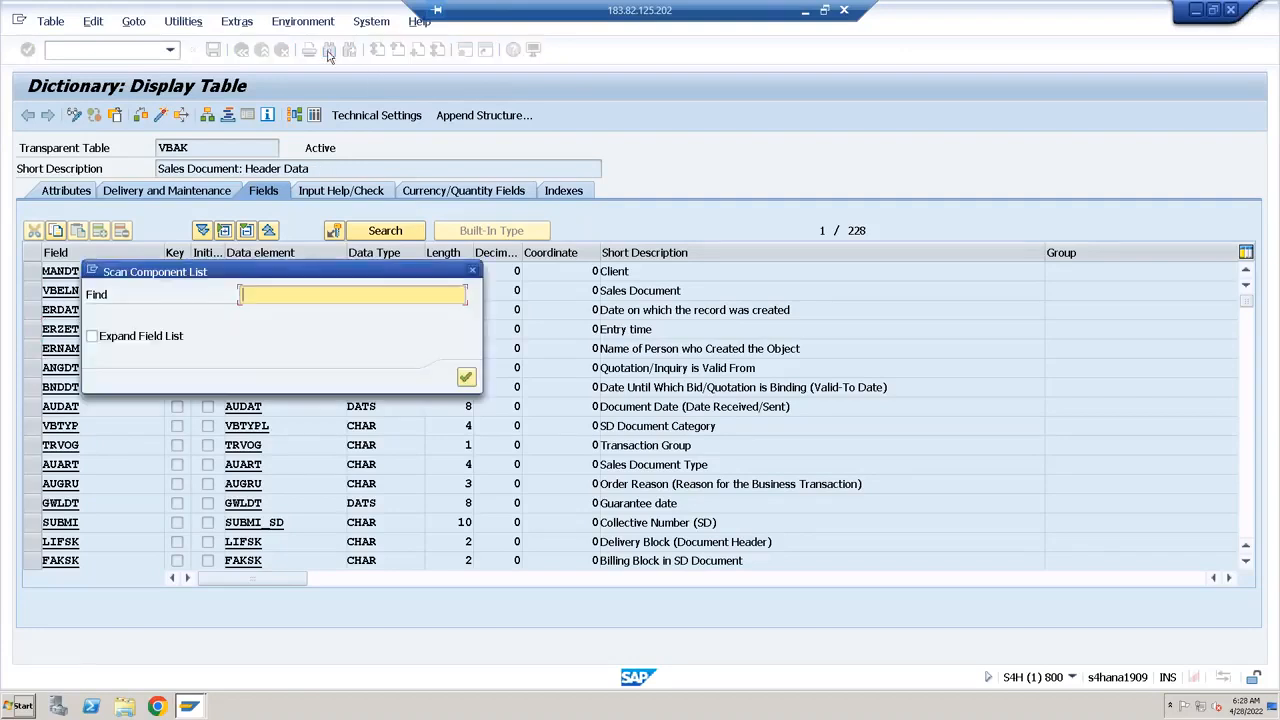
type("net")
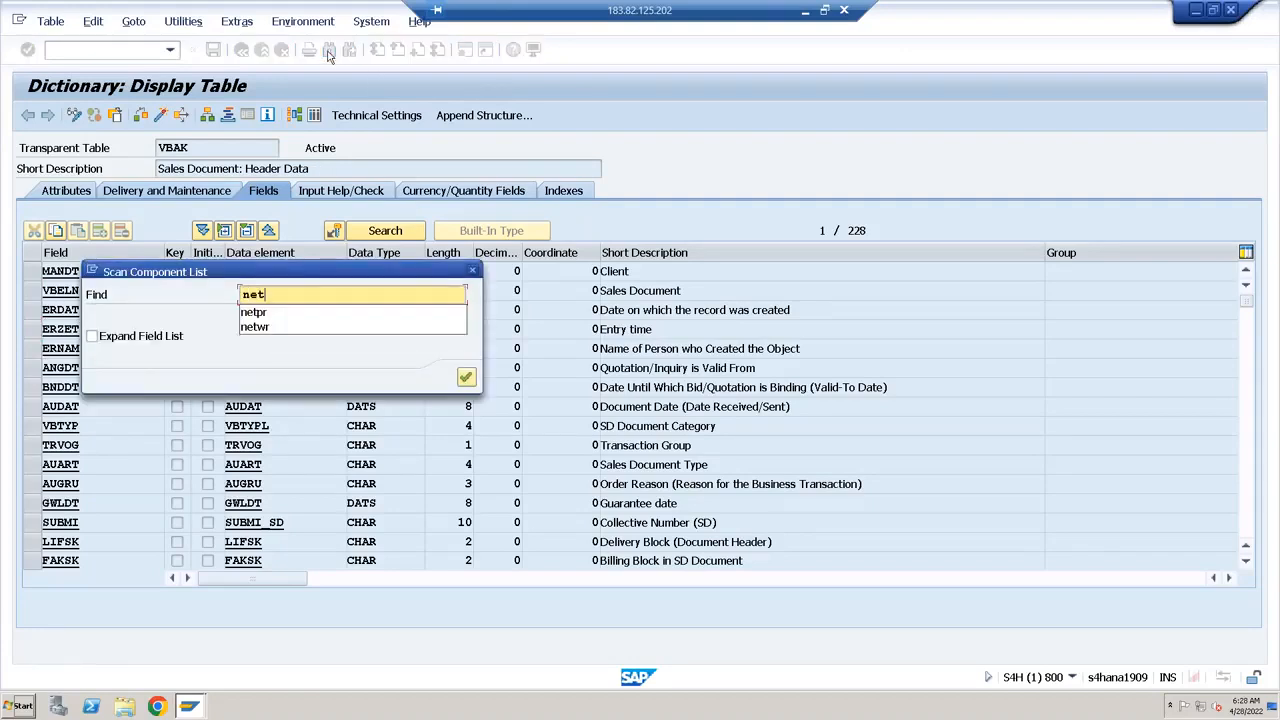
type("wr")
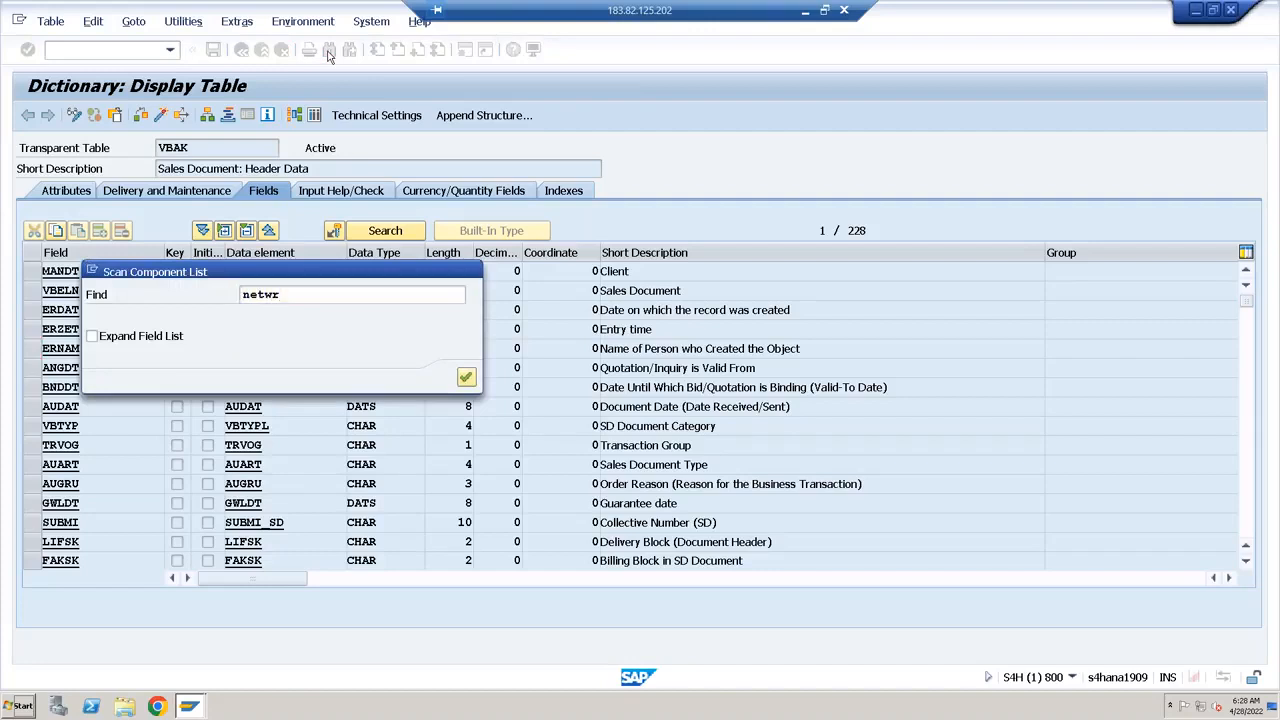
key("Return")
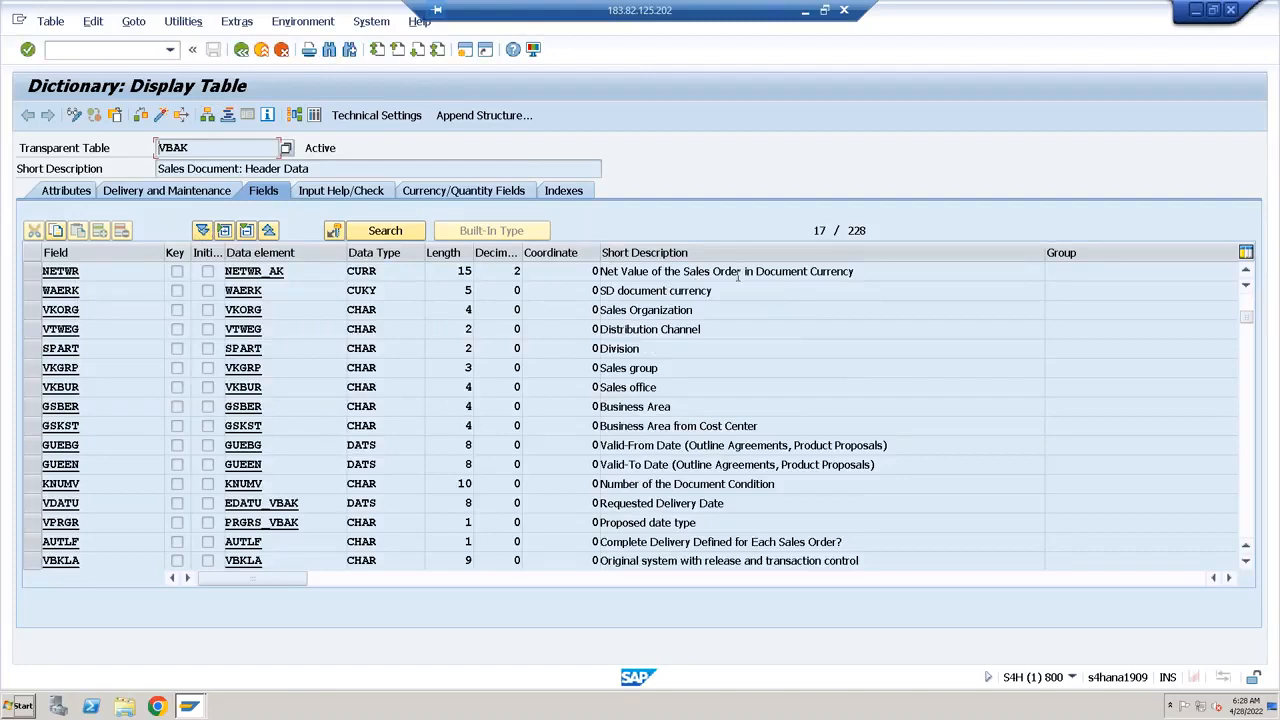
Check the number of entries in table VBAK without any selection criteria and return to its field list
left_click(314, 115)
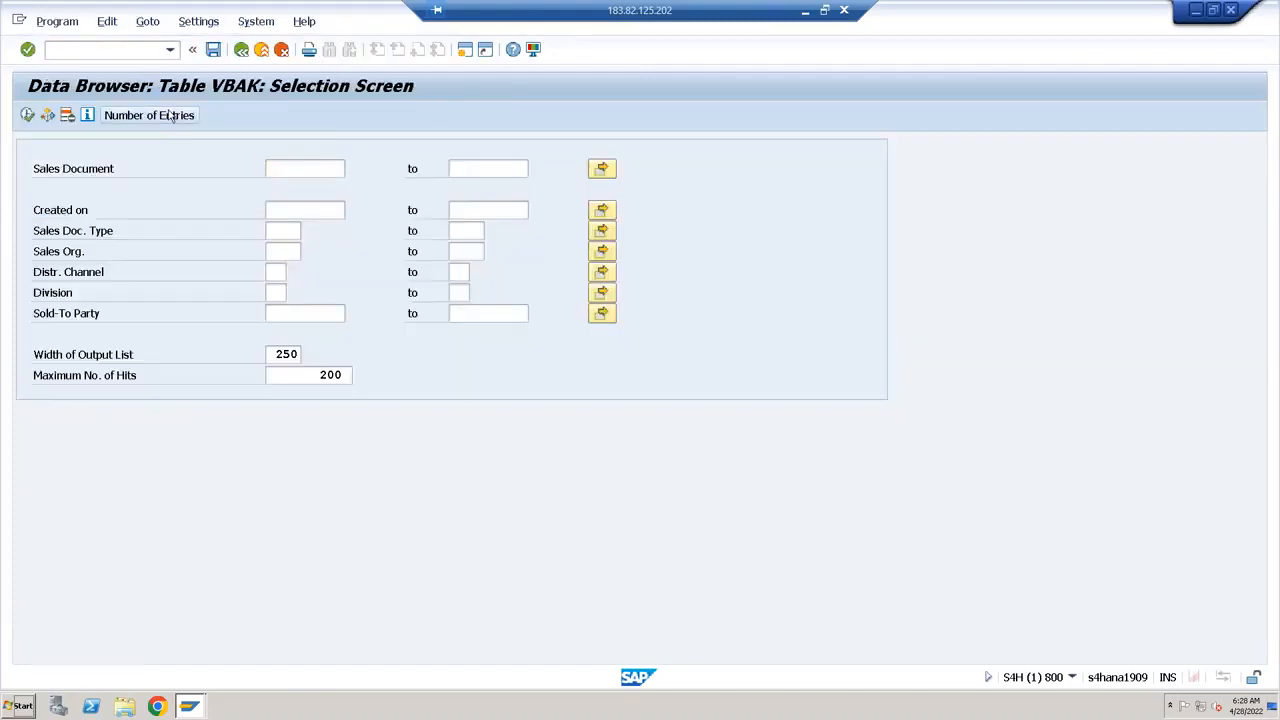
left_click(168, 112)
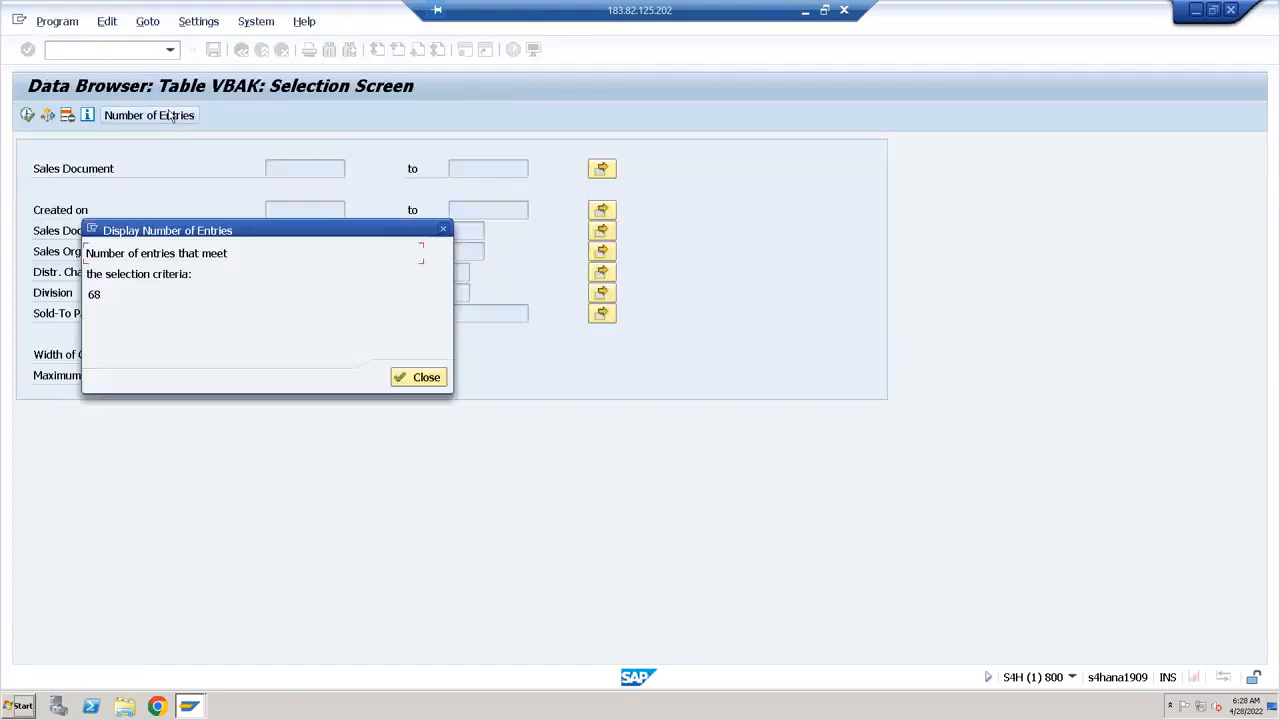
left_click(412, 378)
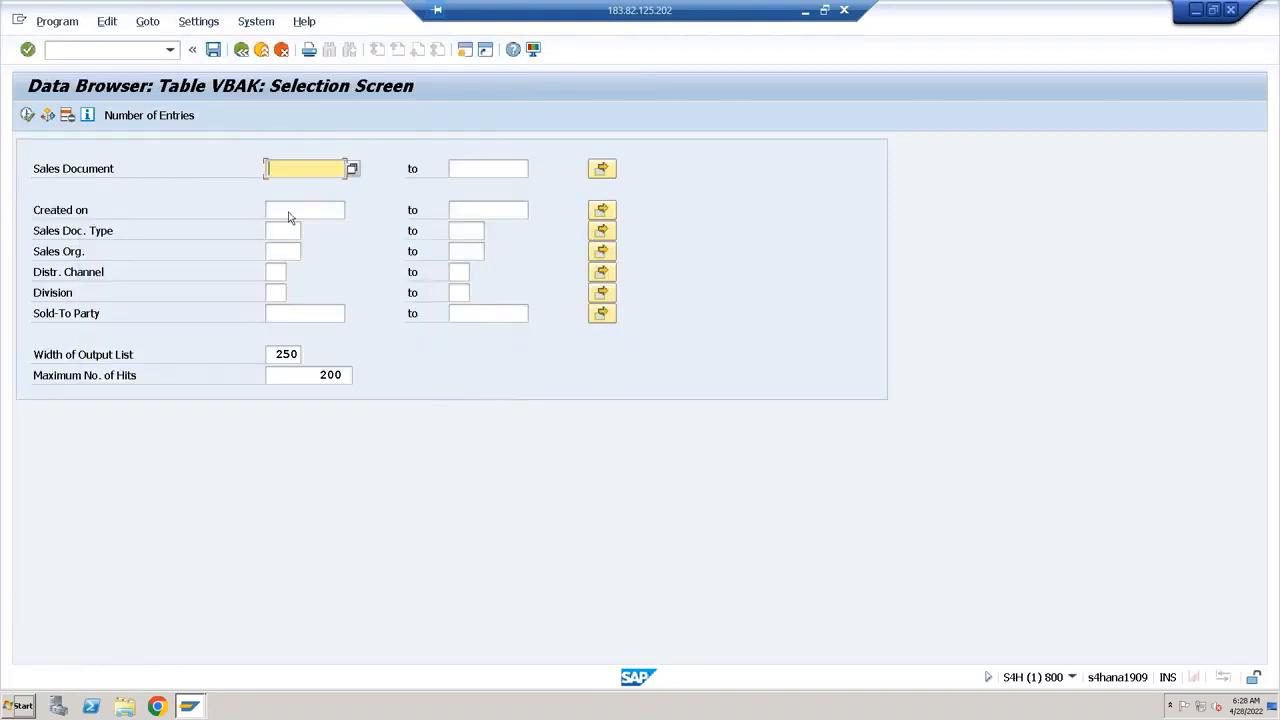
left_click(238, 52)
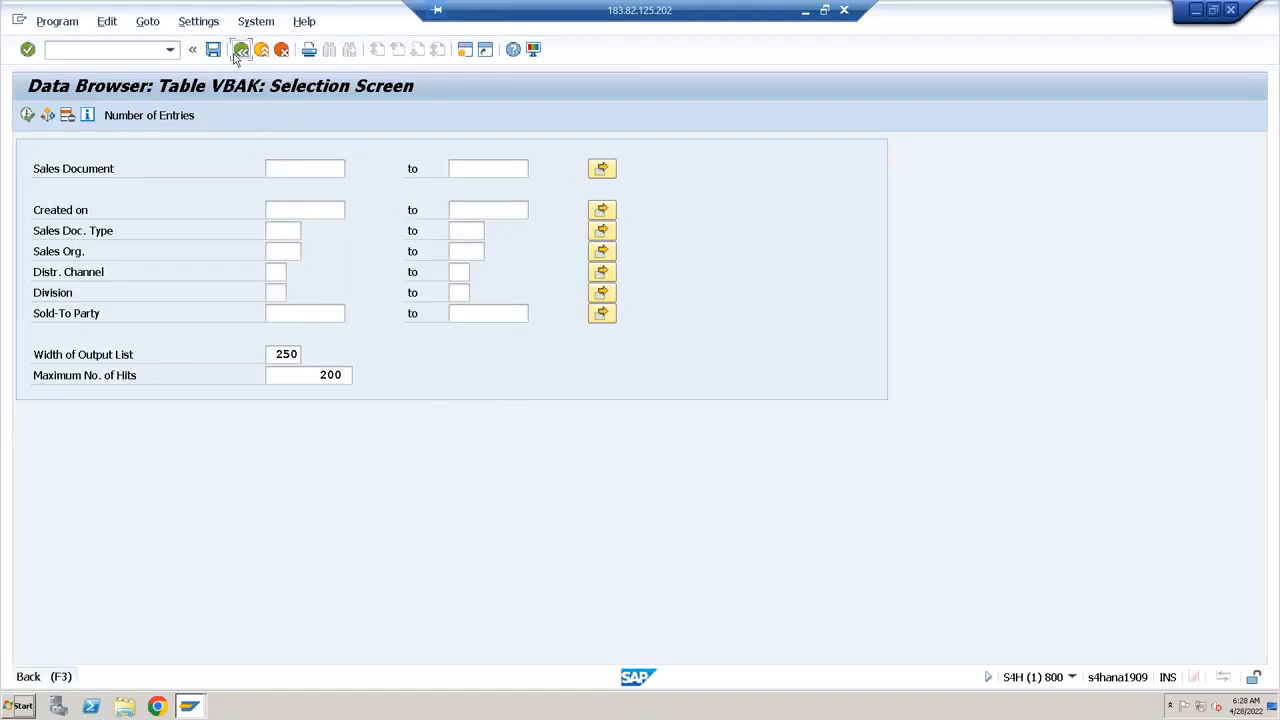
left_click(86, 268)
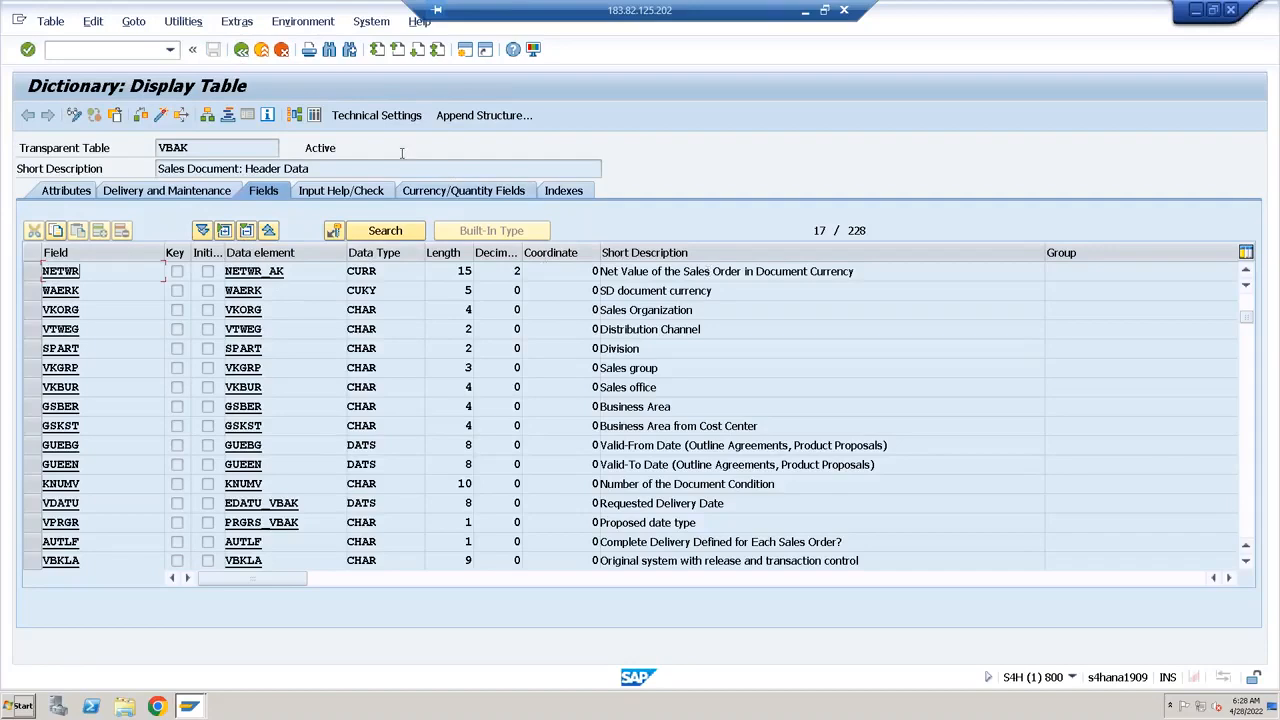
left_click(314, 115)
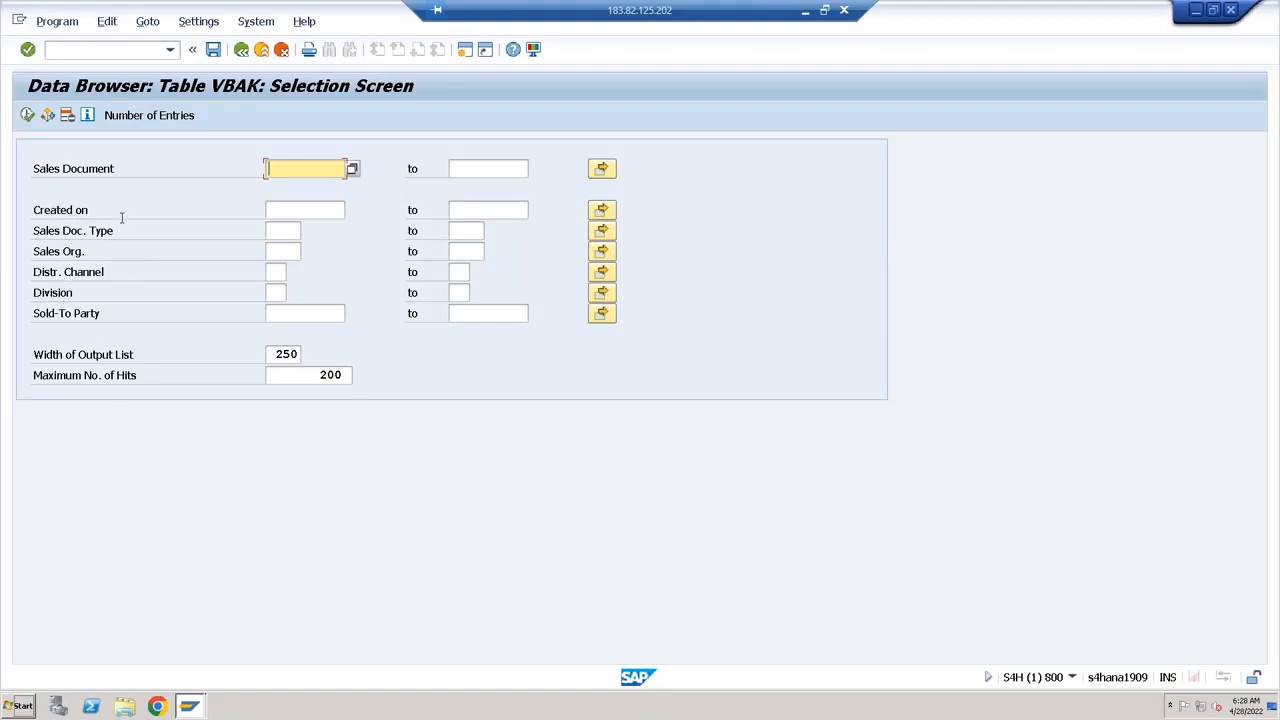
left_click(198, 27)
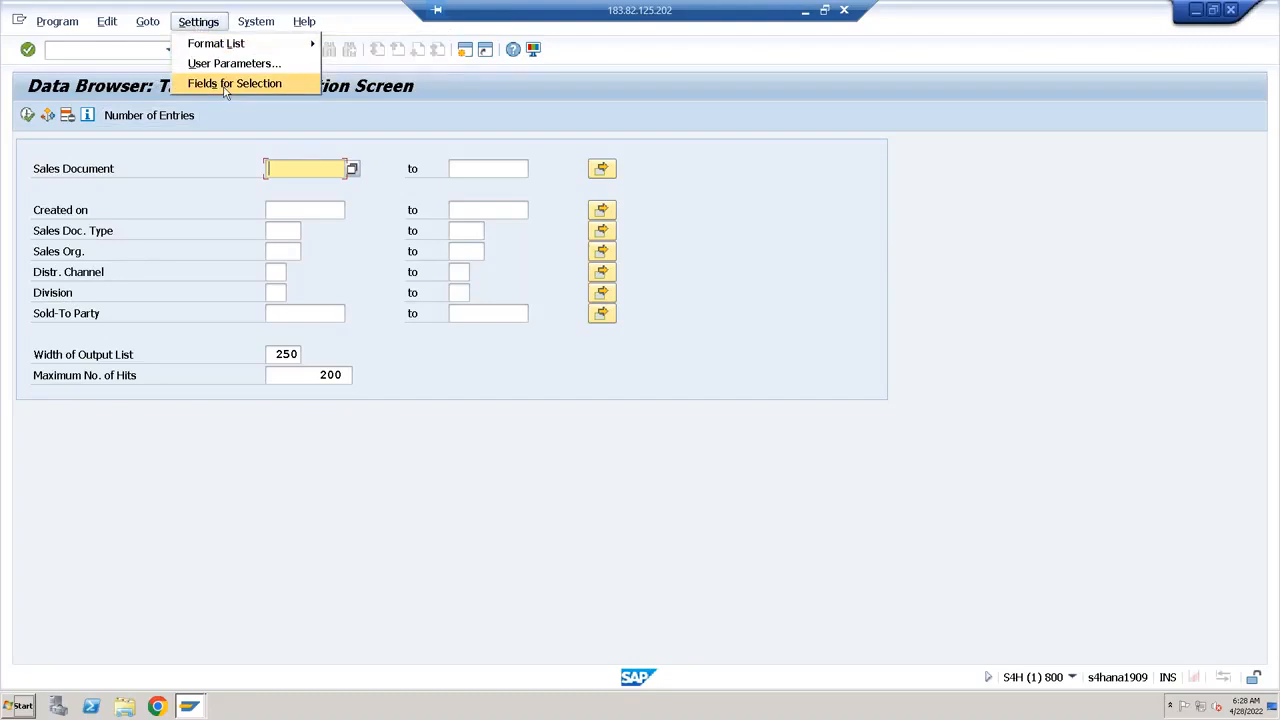
left_click(303, 214)
left_click(303, 212)
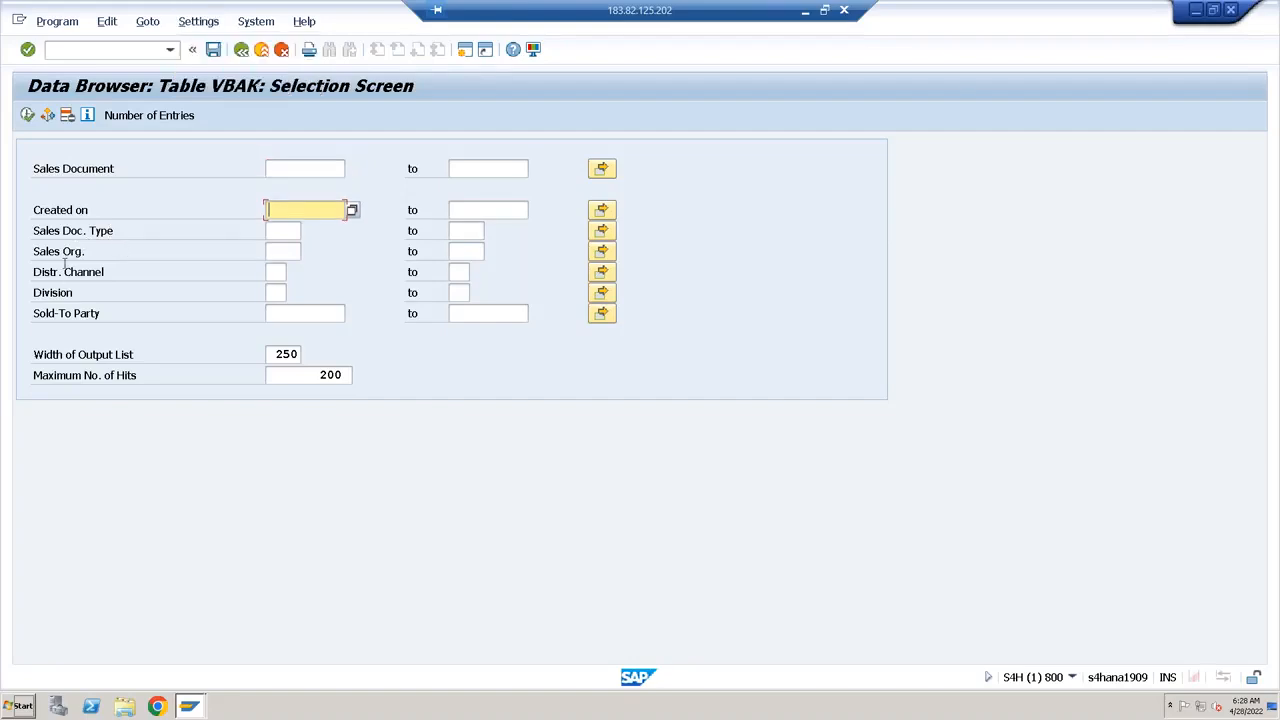
left_click(241, 49)
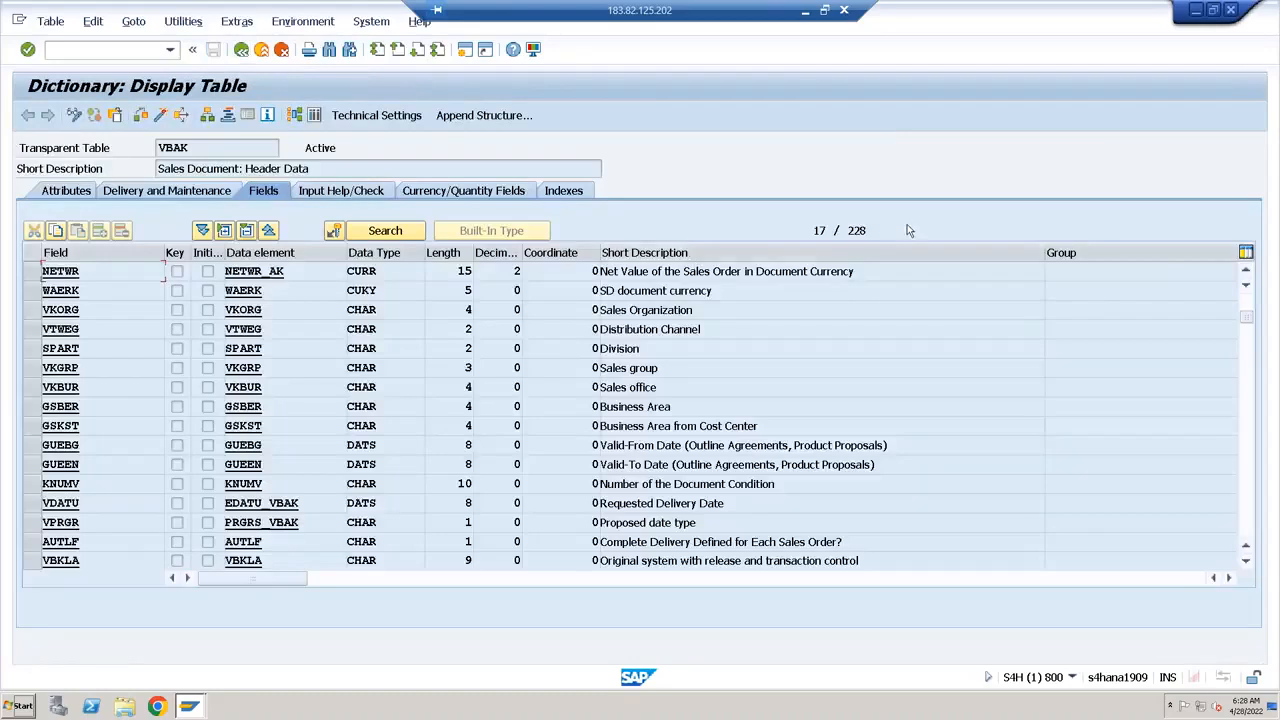
left_click(882, 231)
Open the data browser selection for VBAK and add the NETWR (Net Value) field to its selection criteria
left_click(316, 115)
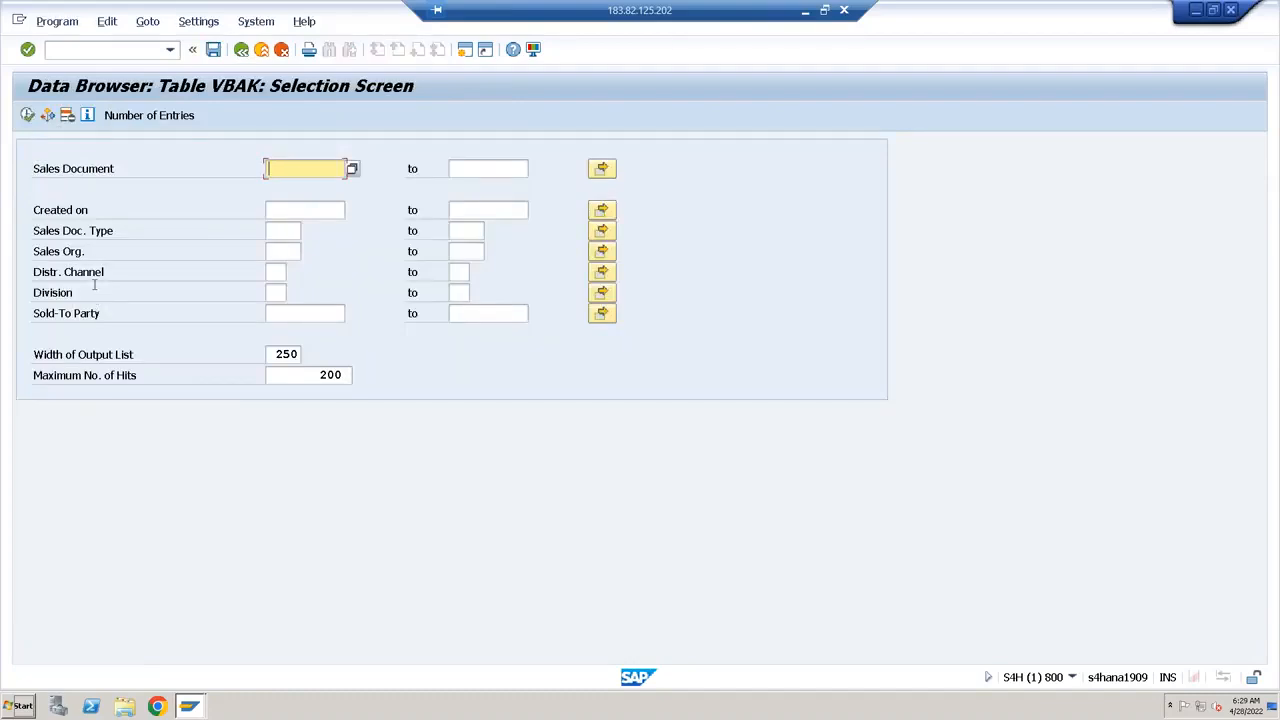
left_click(150, 23)
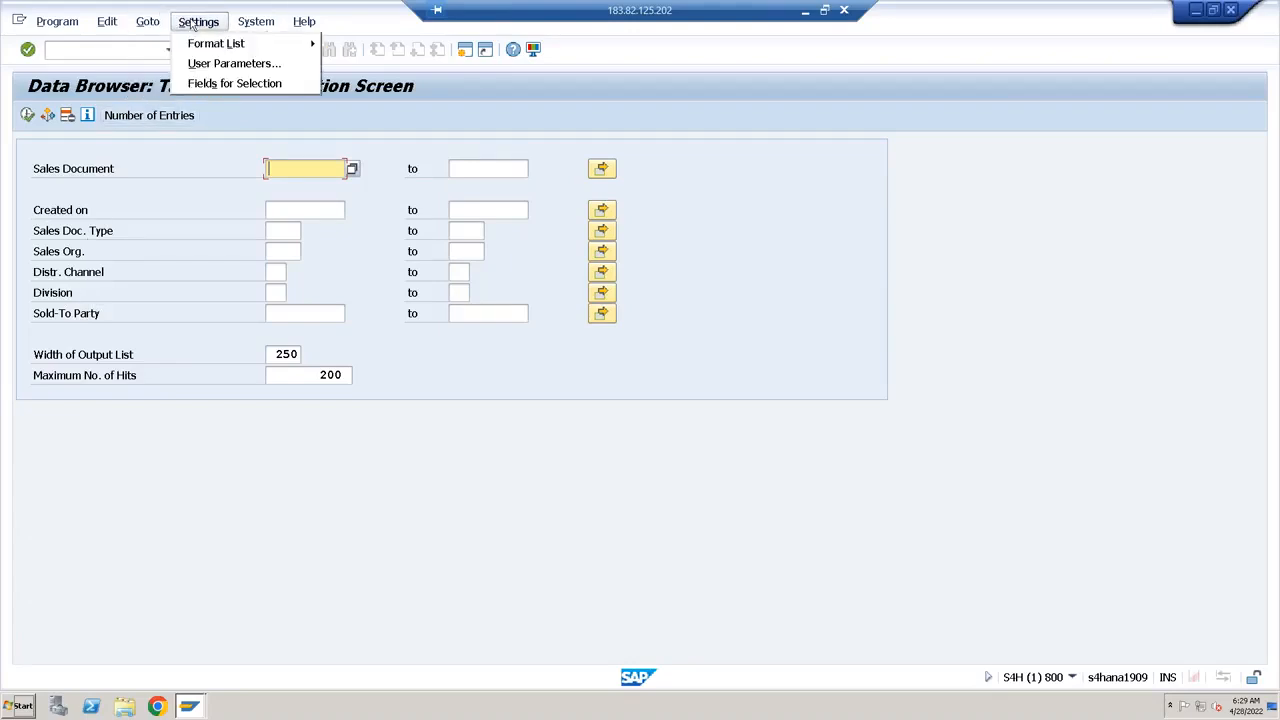
left_click(222, 84)
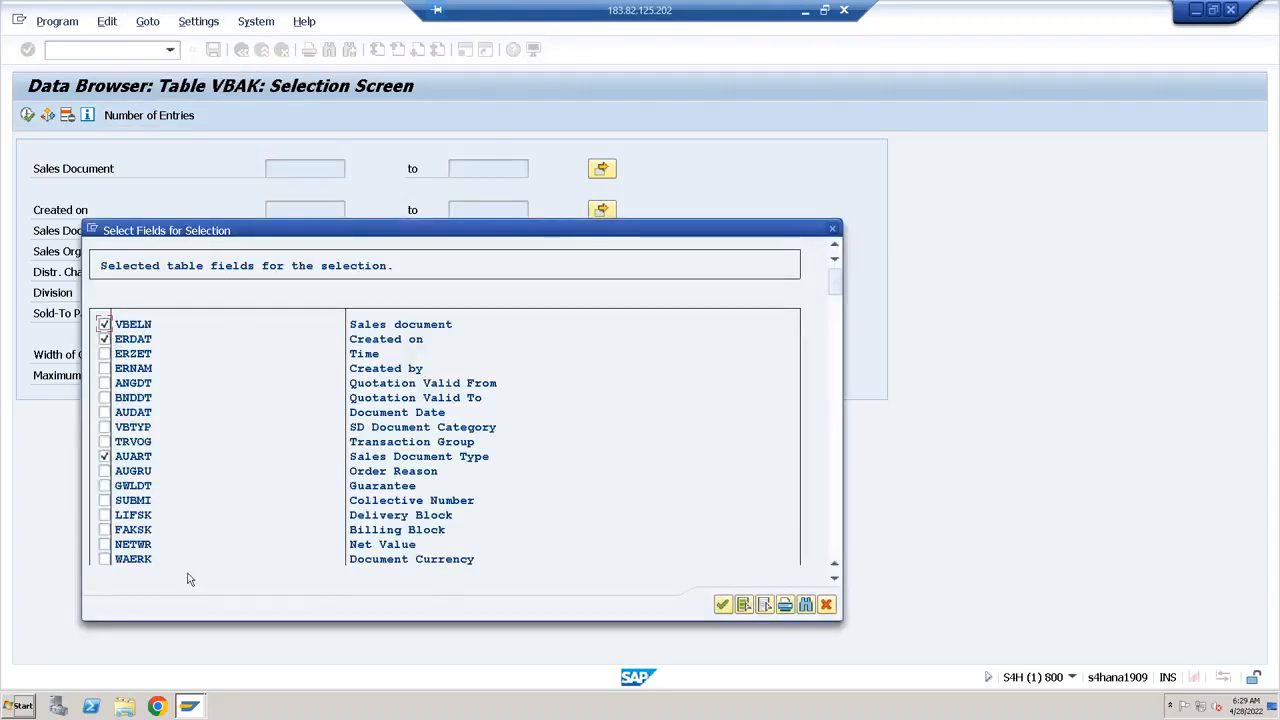
left_click(104, 544)
left_click(722, 605)
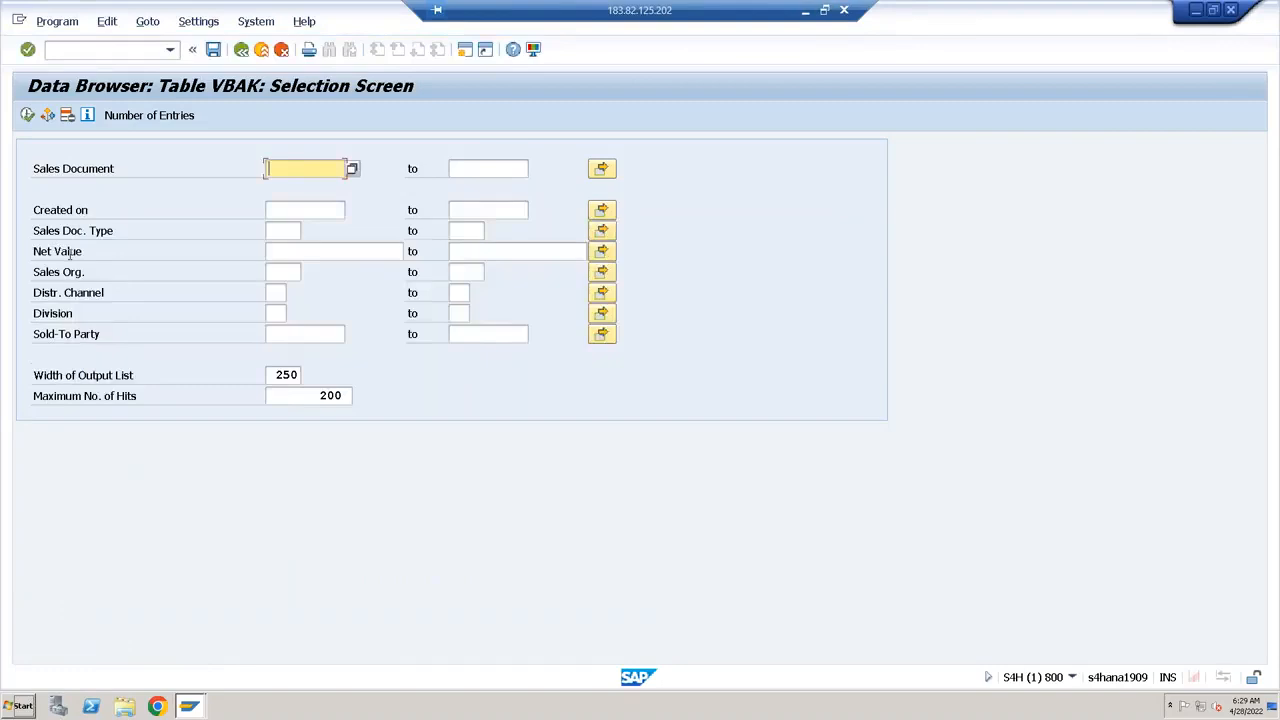
Open the multiple selection for Net Value and set the first single-value row's option to Greater Than or Equal To
left_click(35, 251)
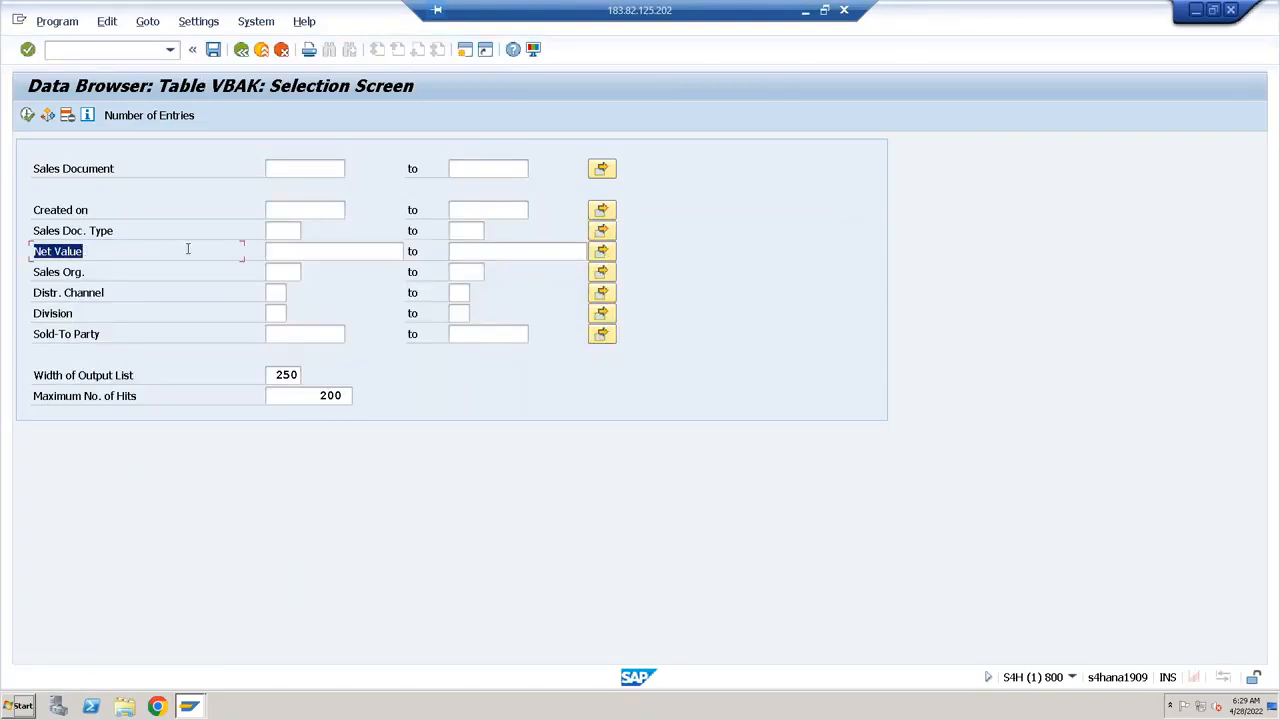
left_click(297, 255)
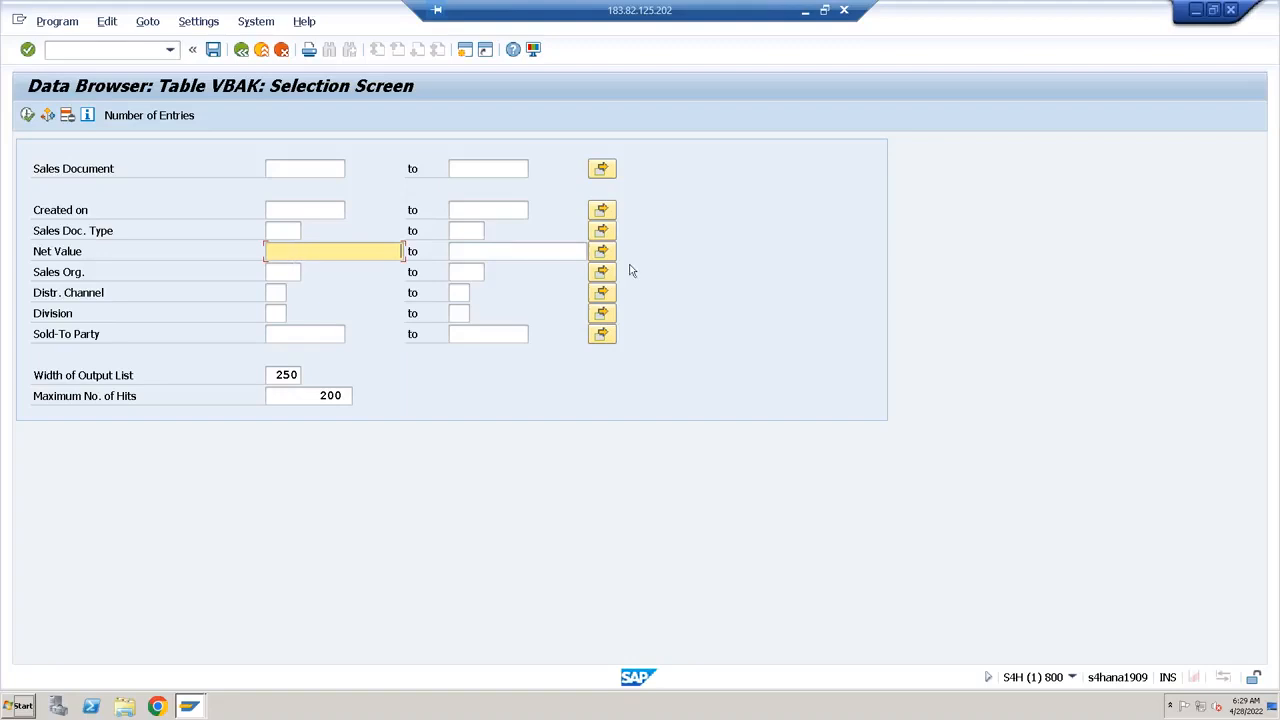
left_click(476, 252)
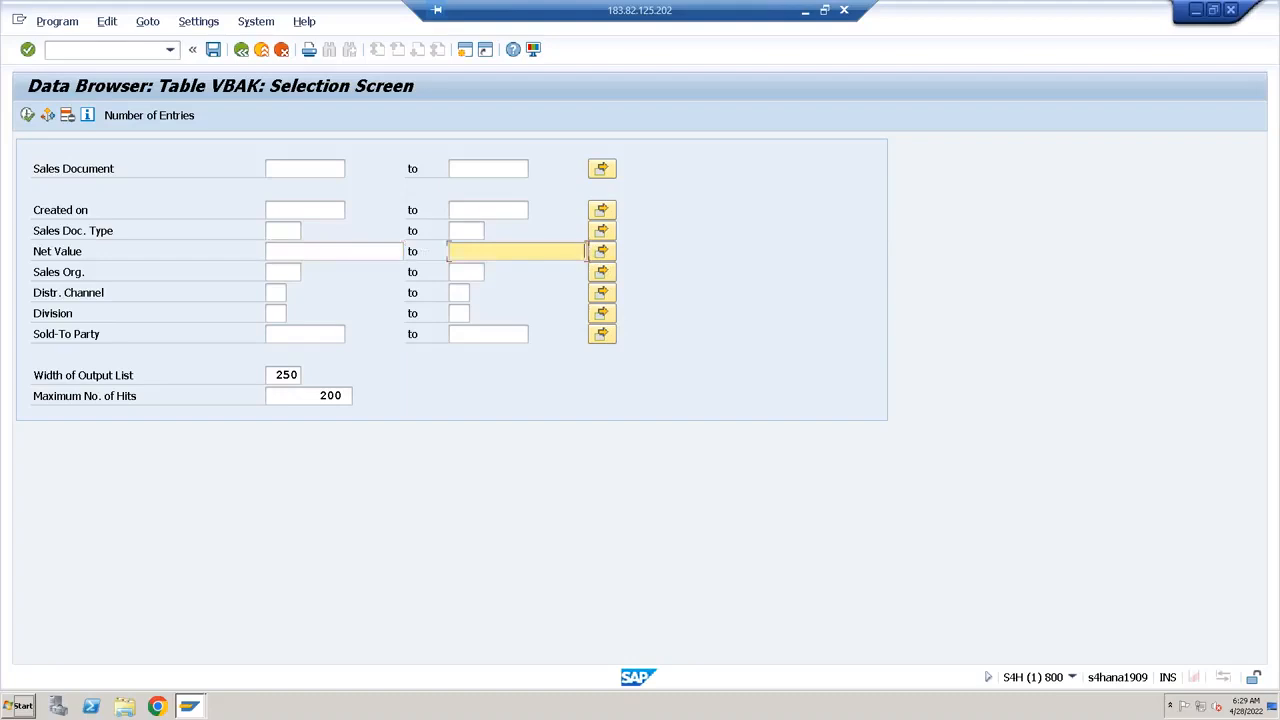
left_click(601, 252)
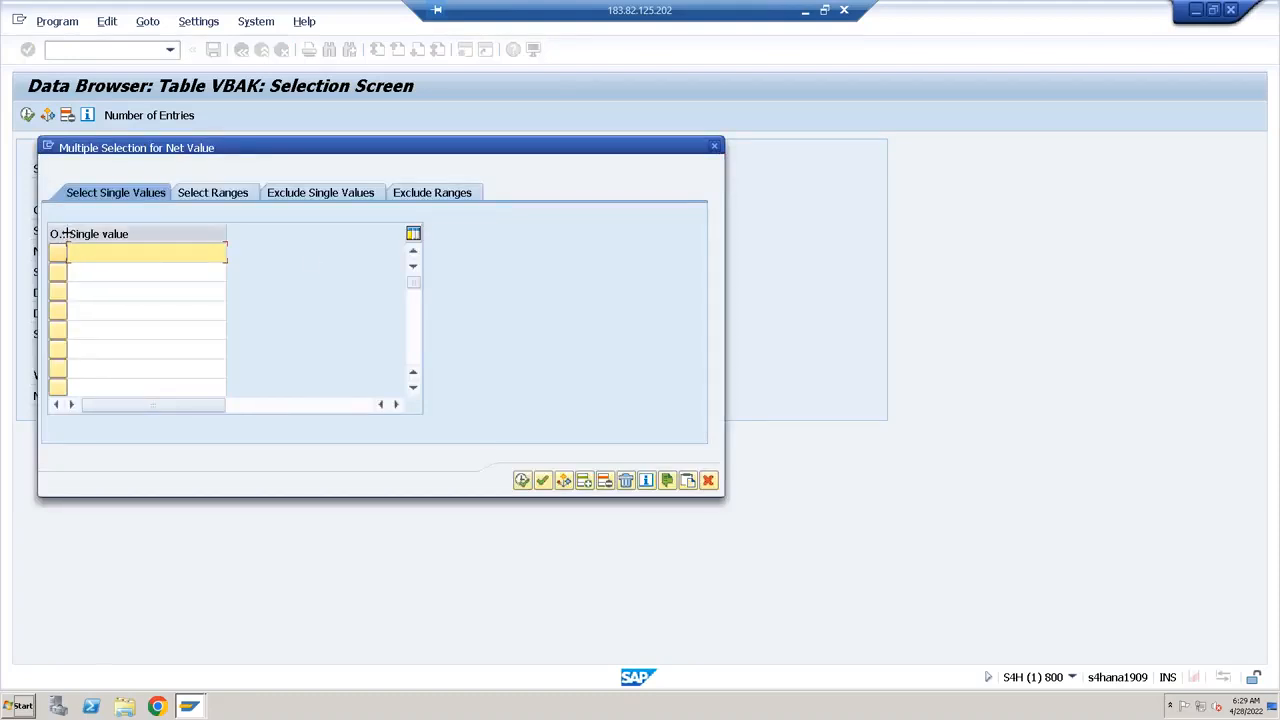
left_click_drag(65, 234, 177, 232)
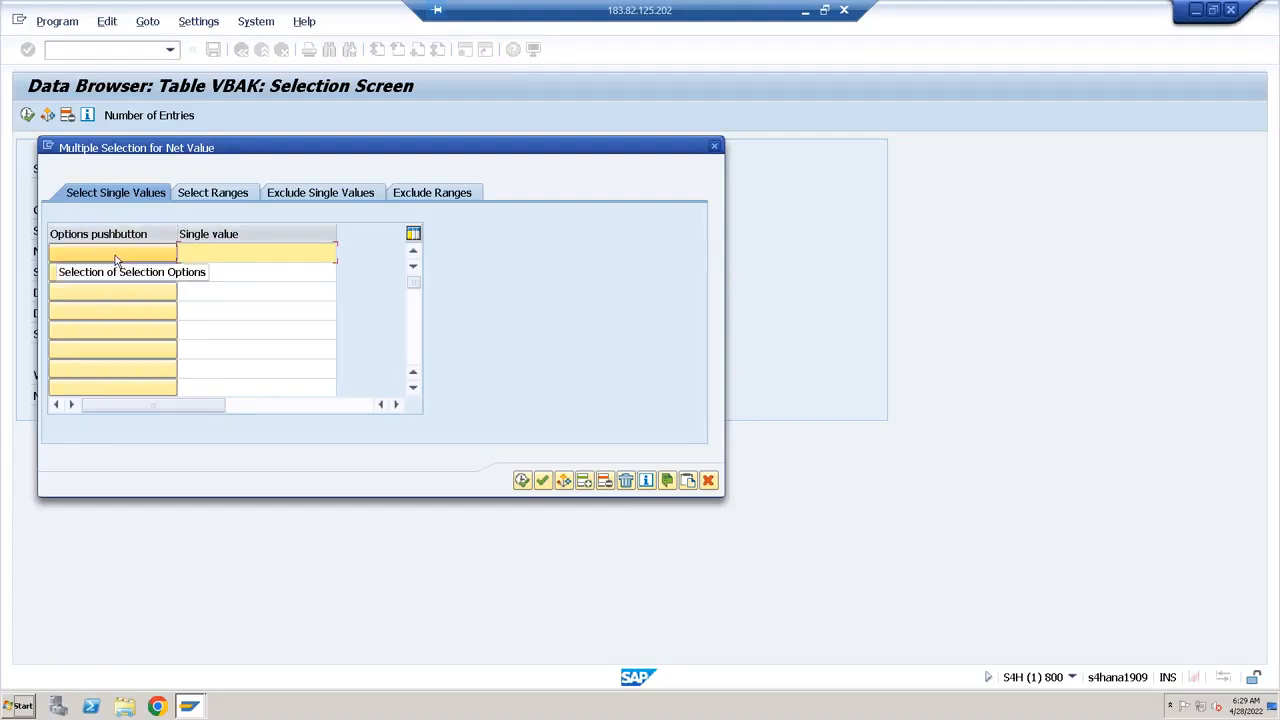
left_click(115, 257)
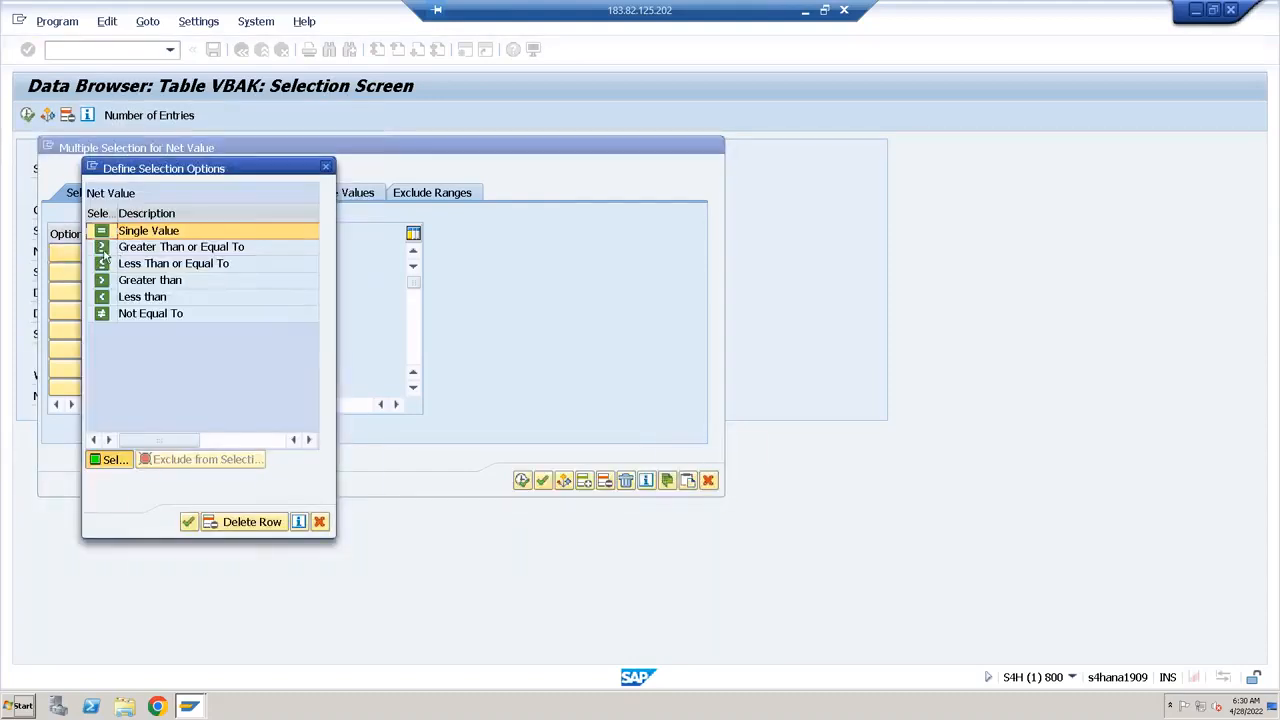
left_click(106, 250)
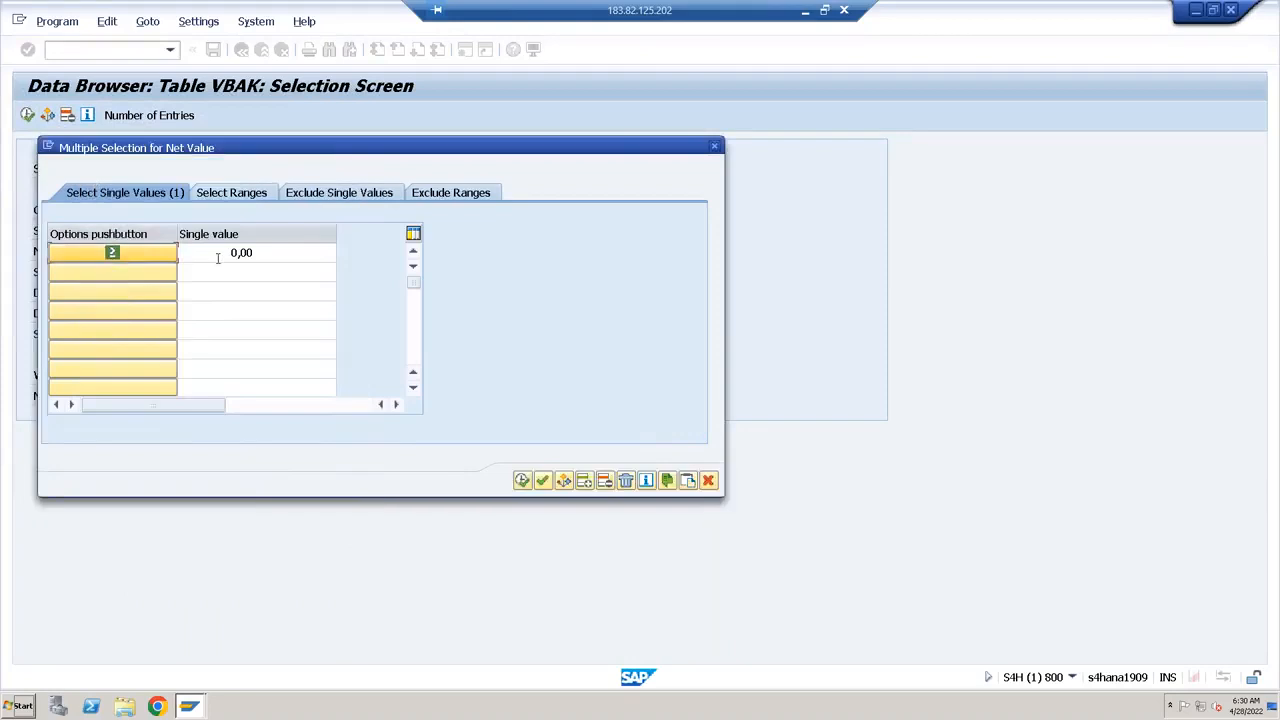
Set the first single value for Net Value to 100000 and copy the criterion to the selection screen
left_click(255, 253)
key("BackSpace")
key("BackSpace")
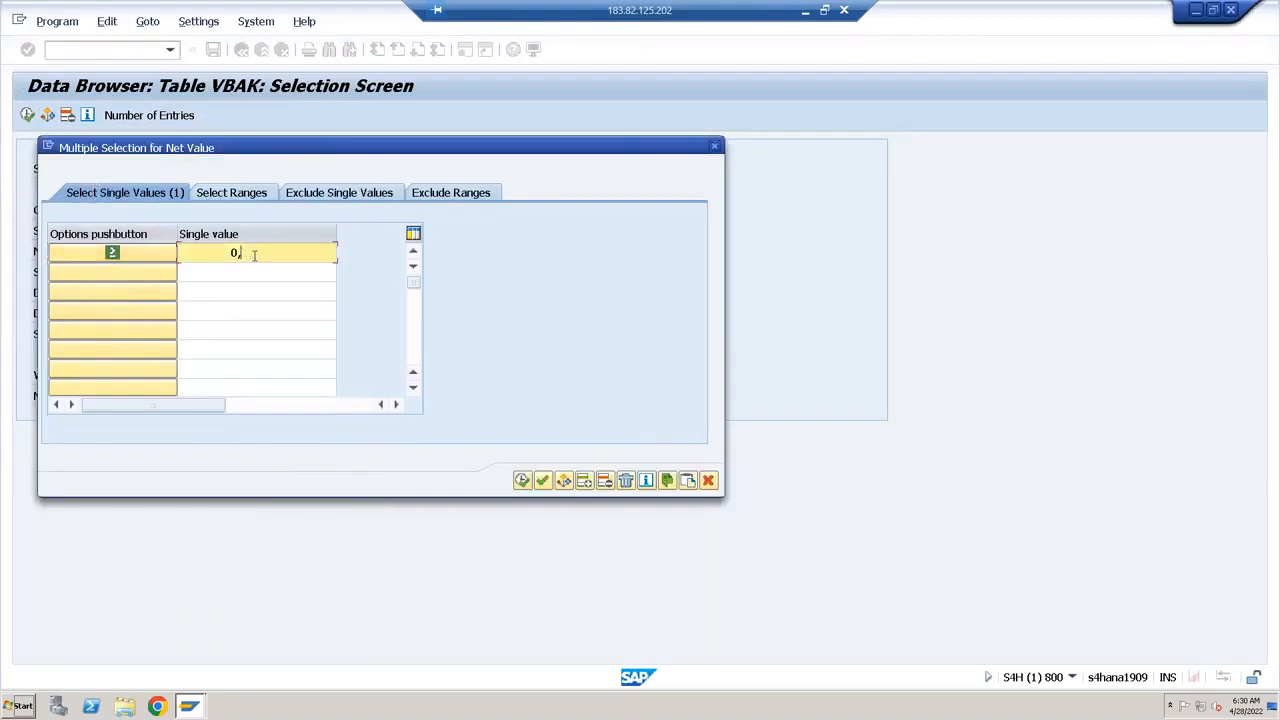
key("BackSpace")
type("100000")
key("Return")
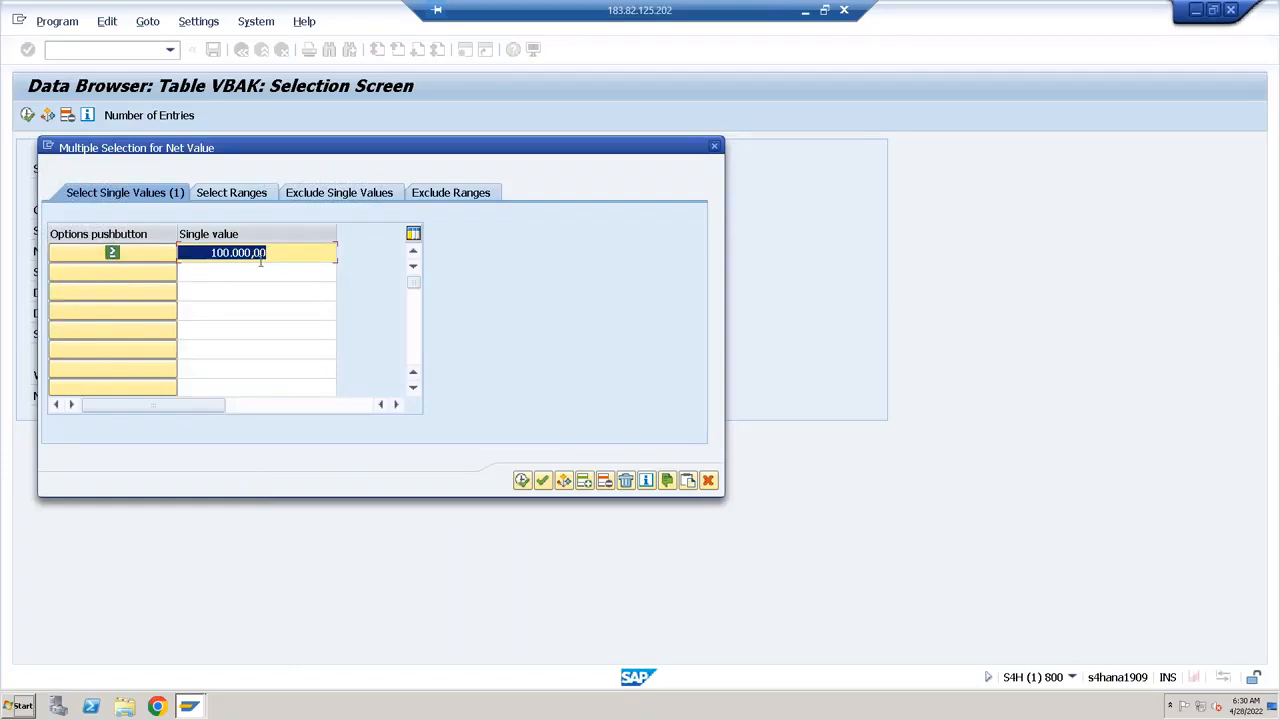
left_click(522, 481)
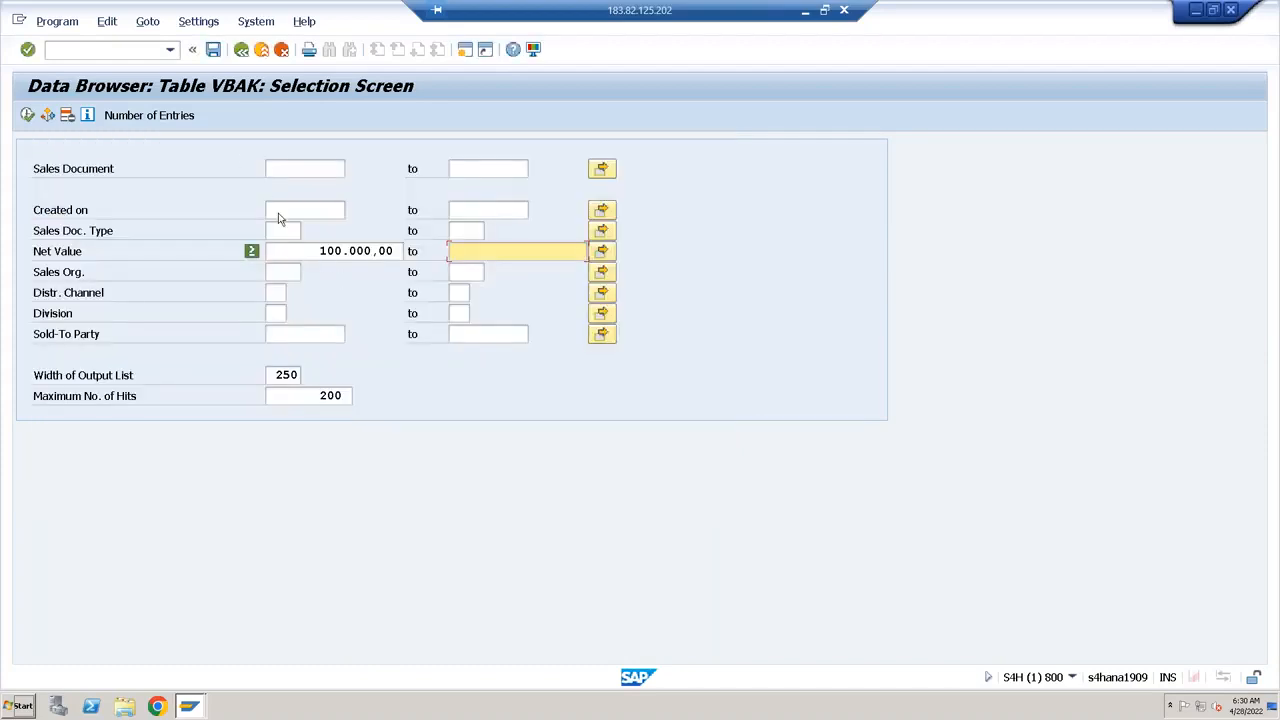
Check the number of entries meeting the Net Value criterion and list the matching VBAK records
left_click(150, 115)
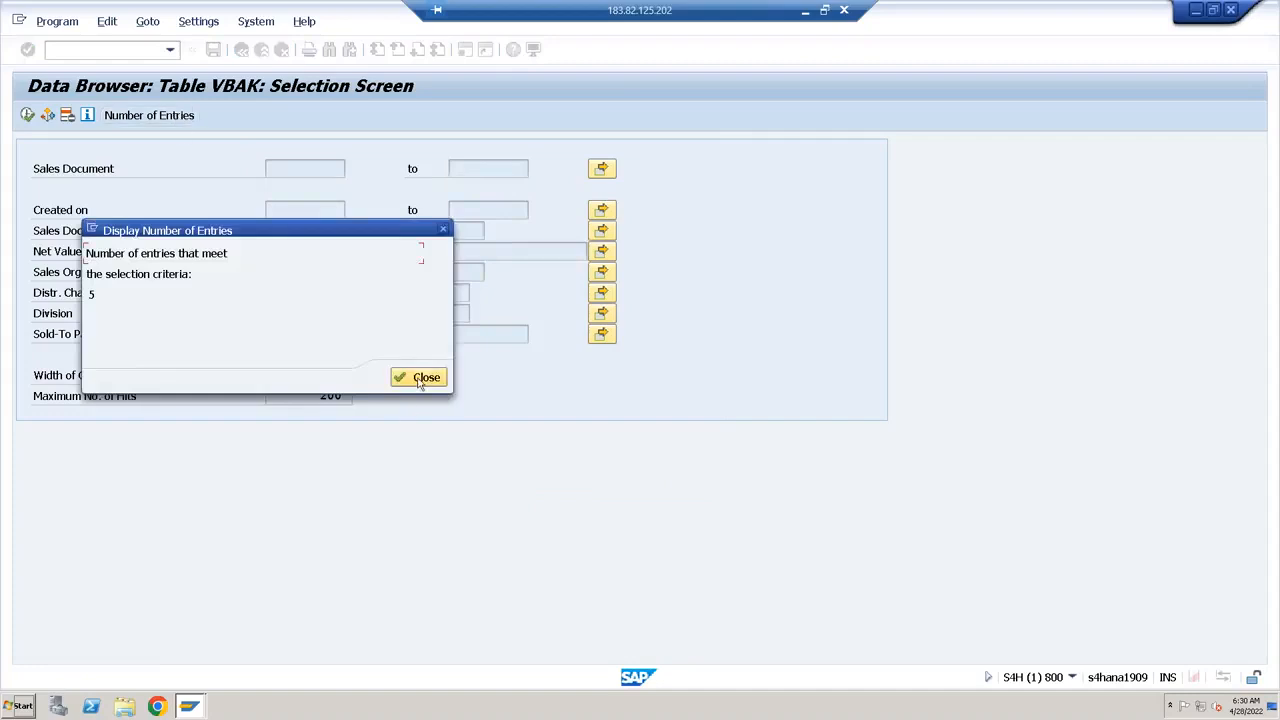
left_click(421, 378)
left_click(27, 115)
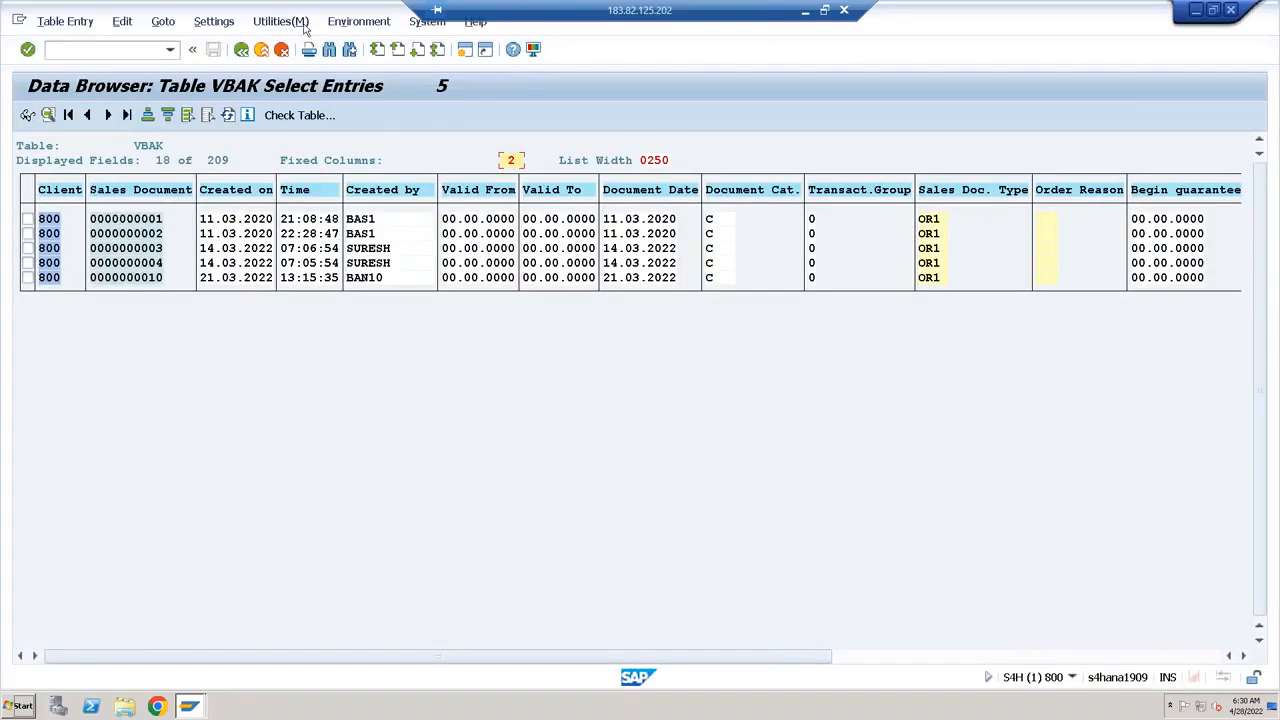
Return to the VBAK selection screen and set the Net Value multiple selection's single value to 200000, copying it to the selection
left_click(241, 49)
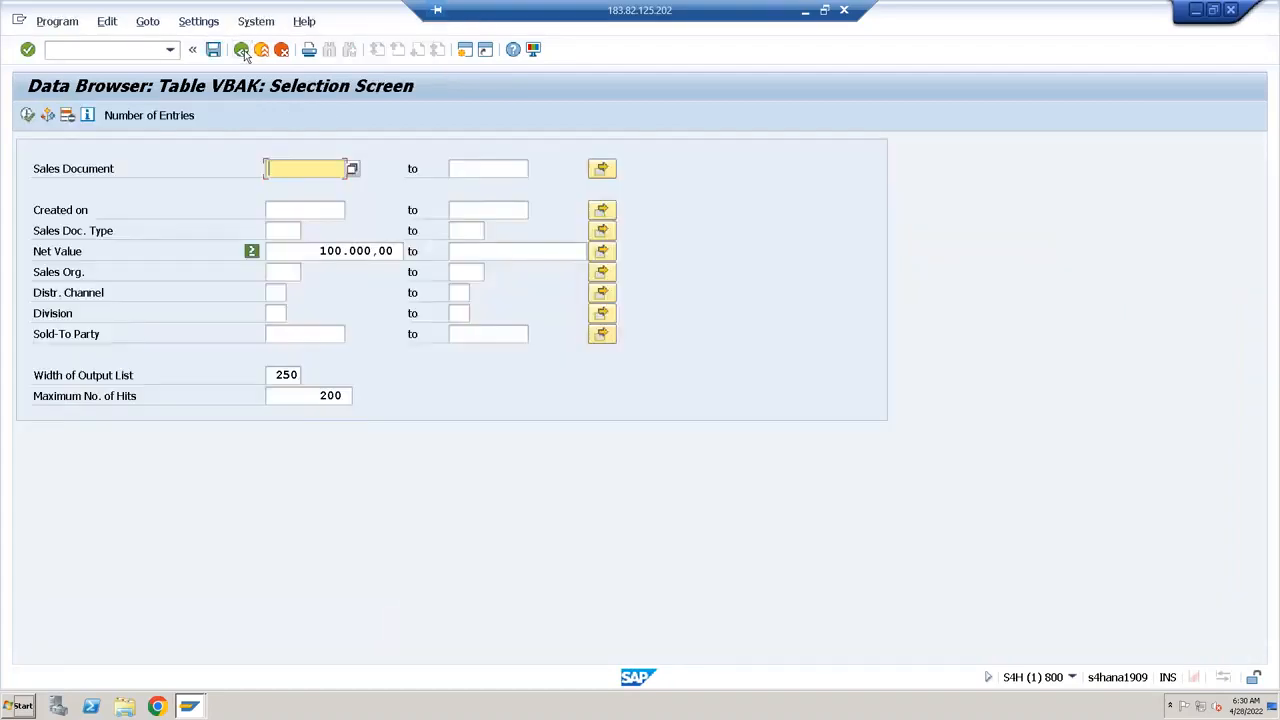
left_click(336, 251)
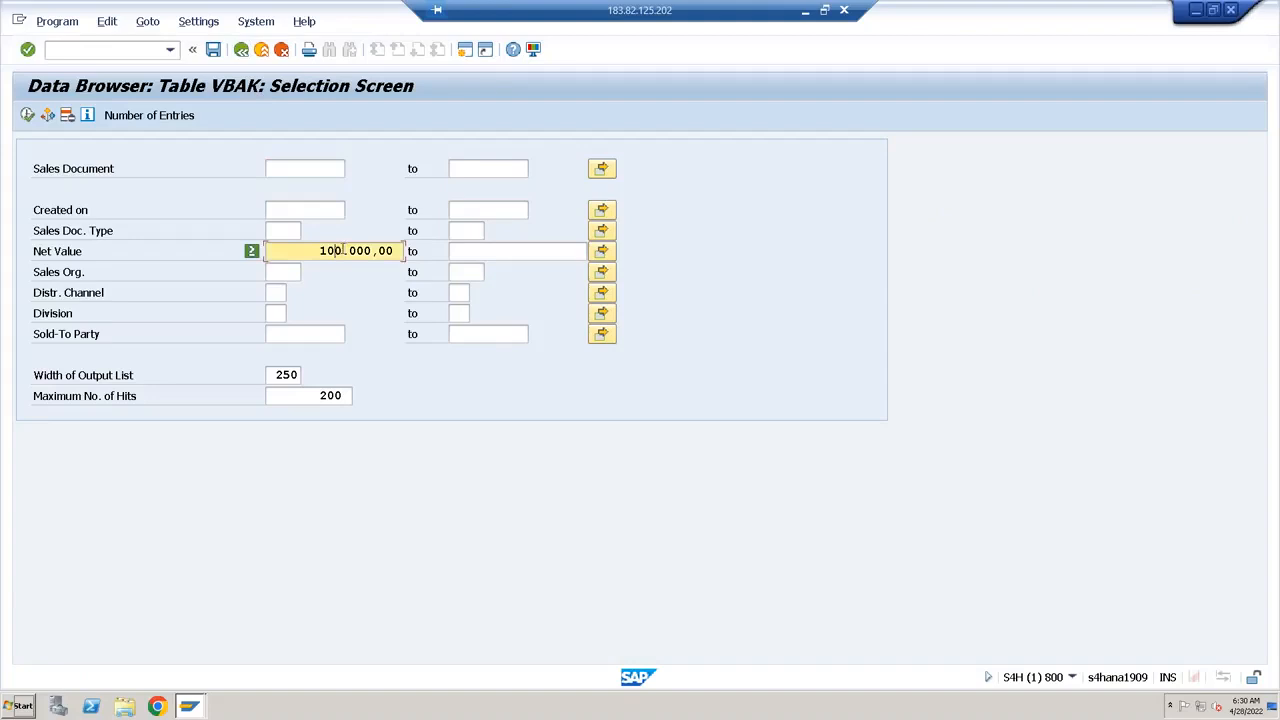
left_click(601, 253)
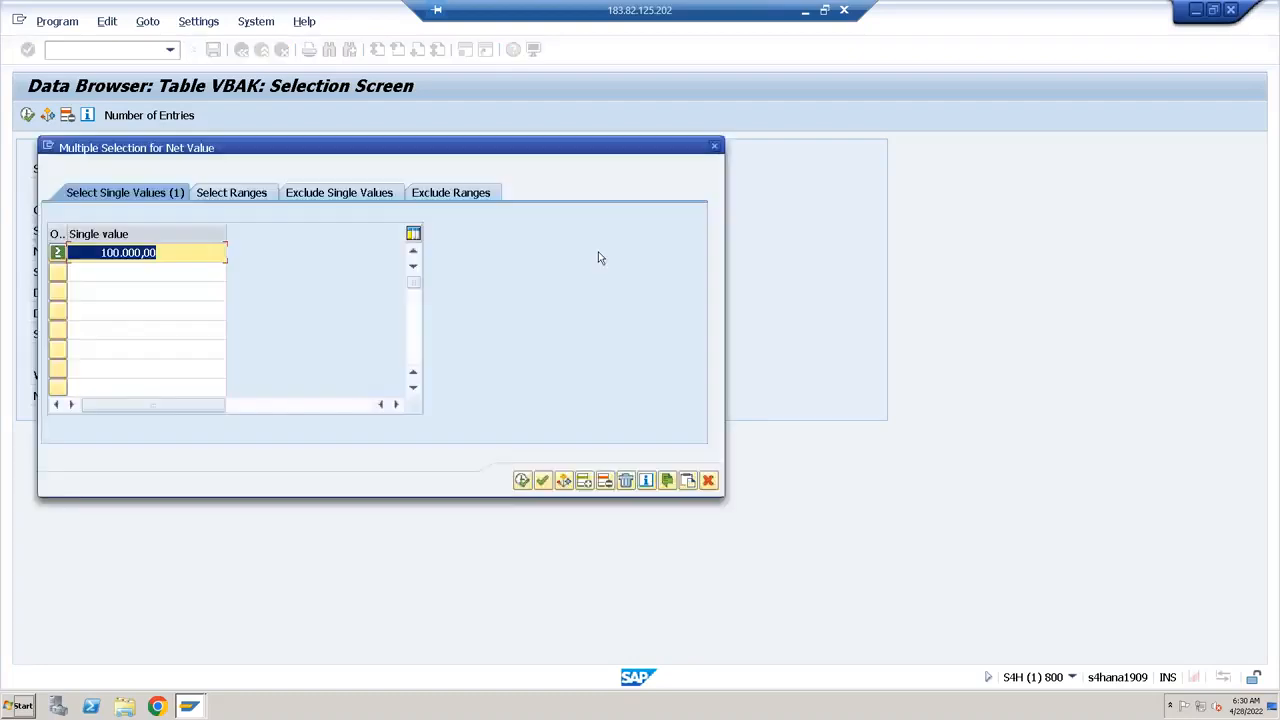
left_click(104, 252)
key("BackSpace")
type("2")
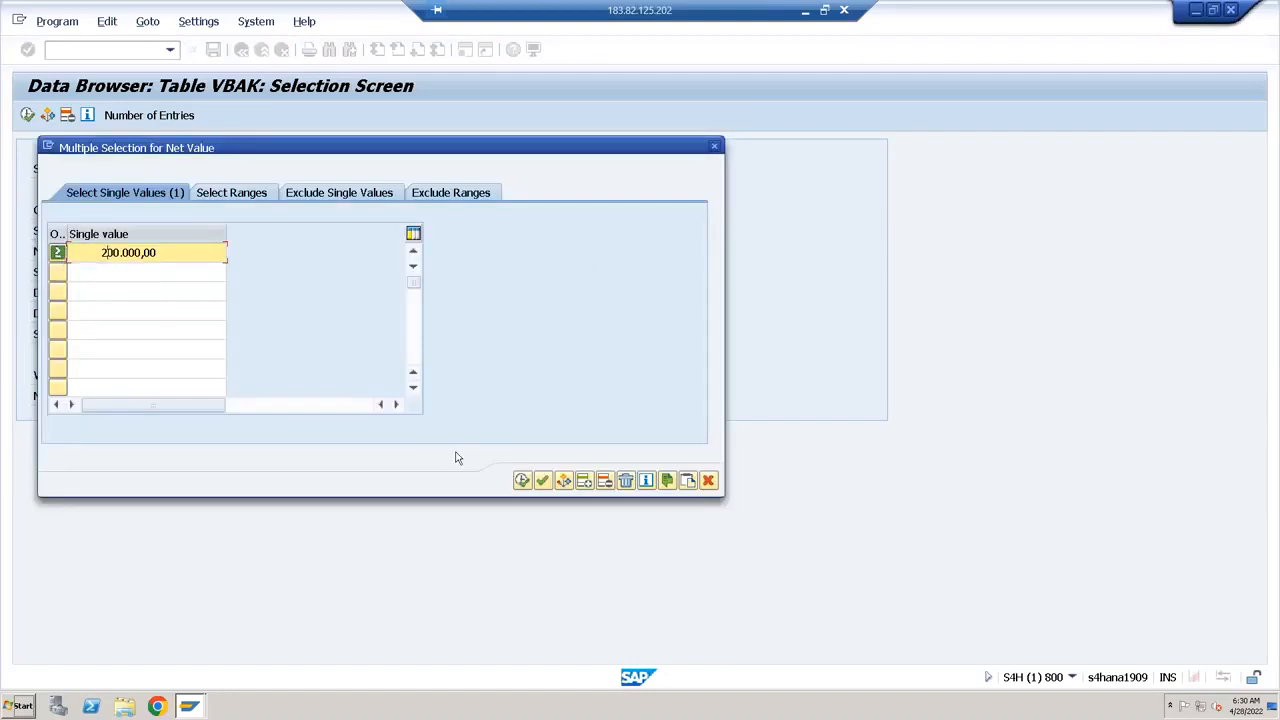
left_click(520, 482)
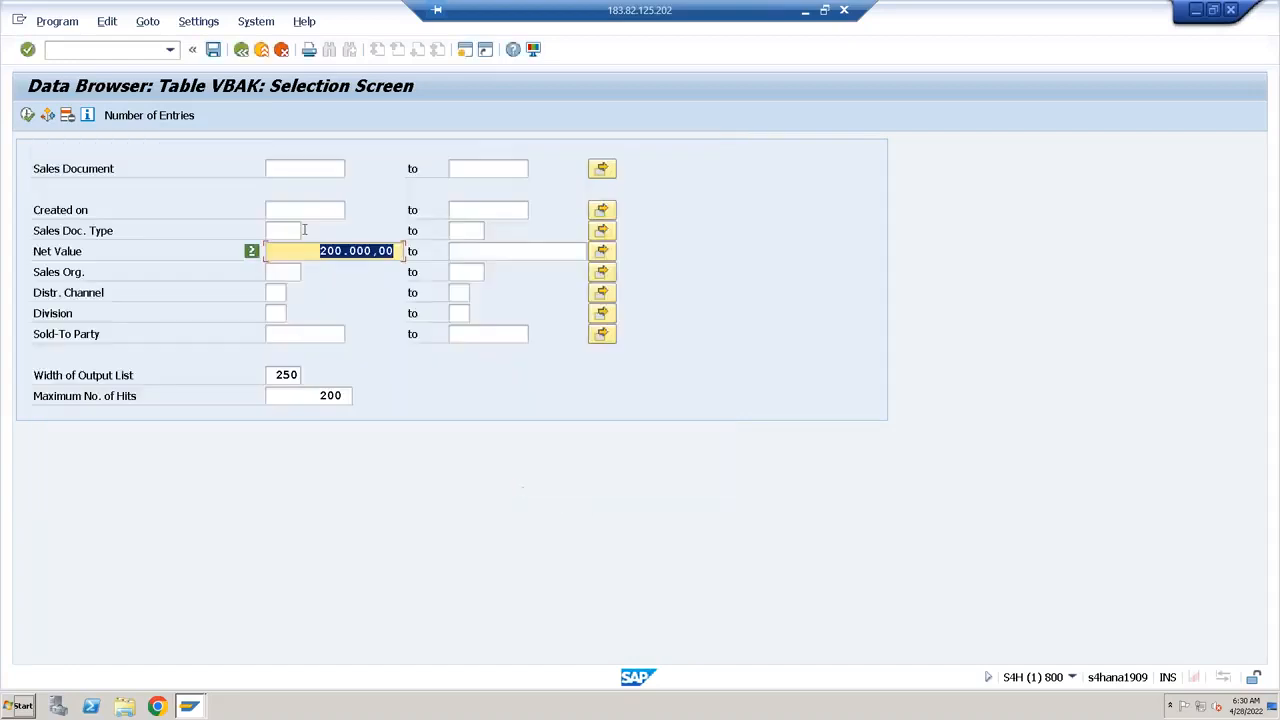
Check the number of entries for Net Value of at least 200000 and list the matching VBAK records
left_click(142, 115)
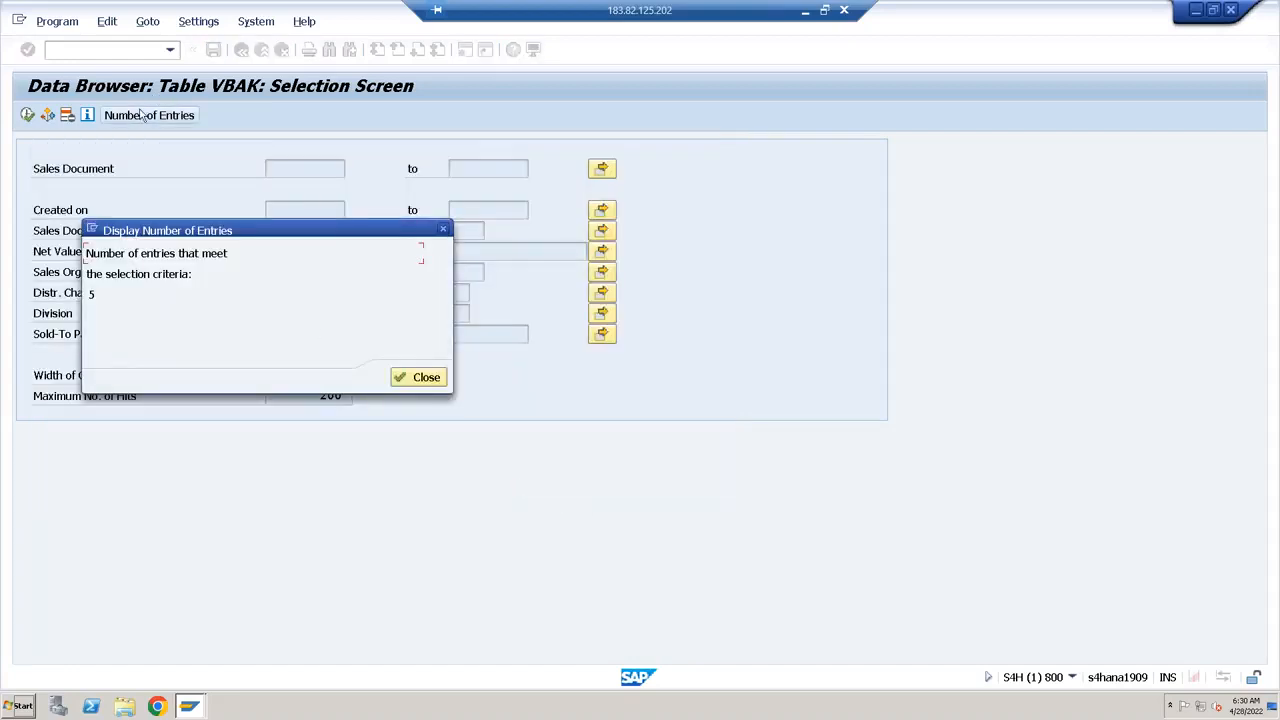
left_click(412, 376)
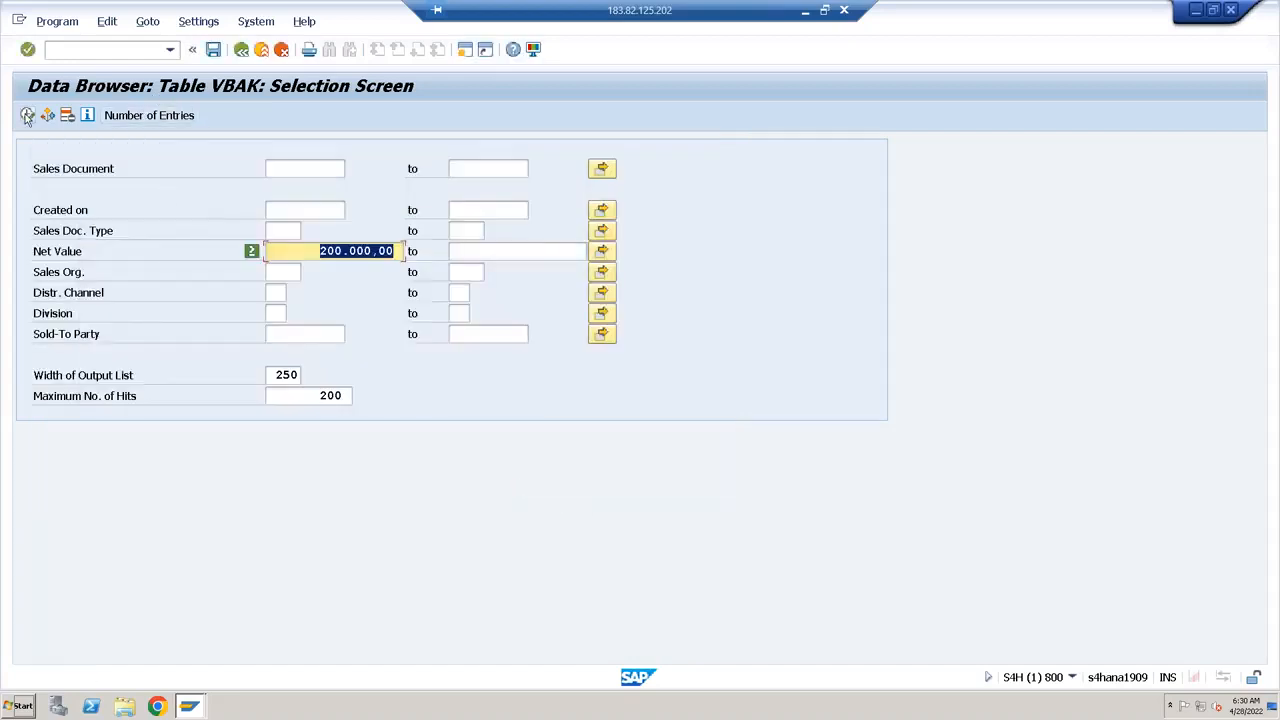
left_click(27, 115)
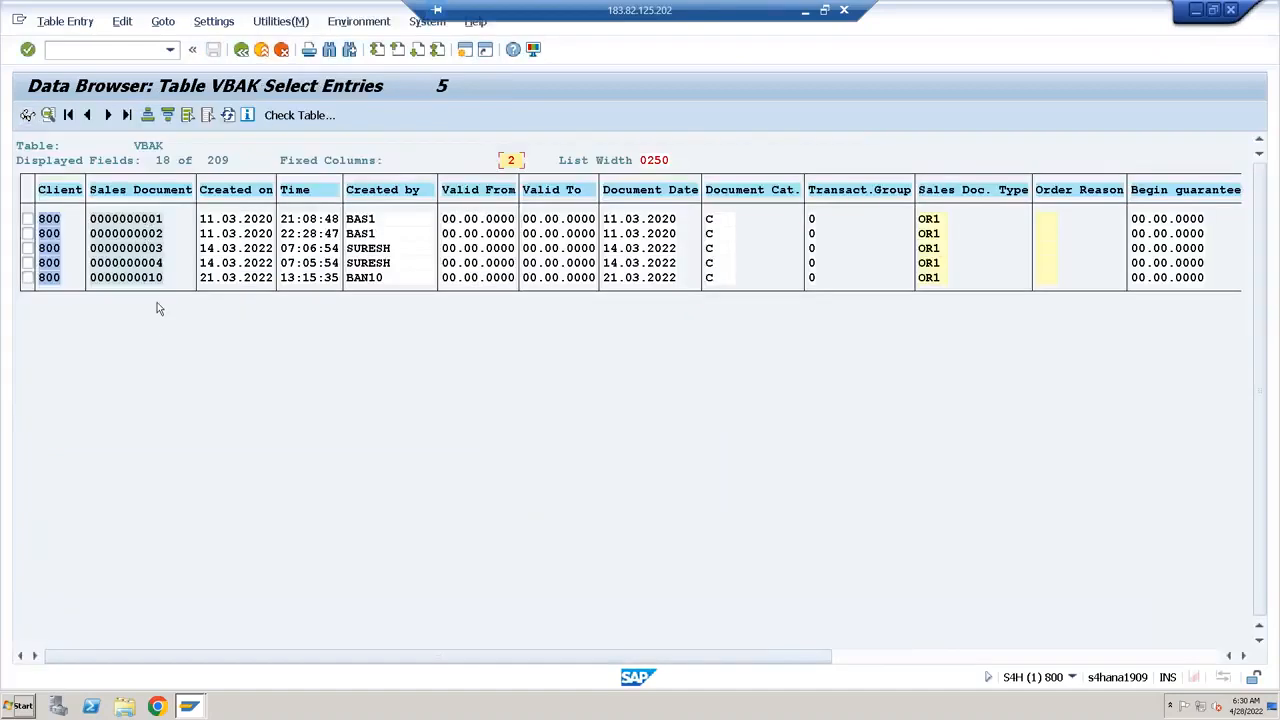
Change the Net Value criterion on the selection screen to 500000 and list the matching VBAK records
left_click(241, 50)
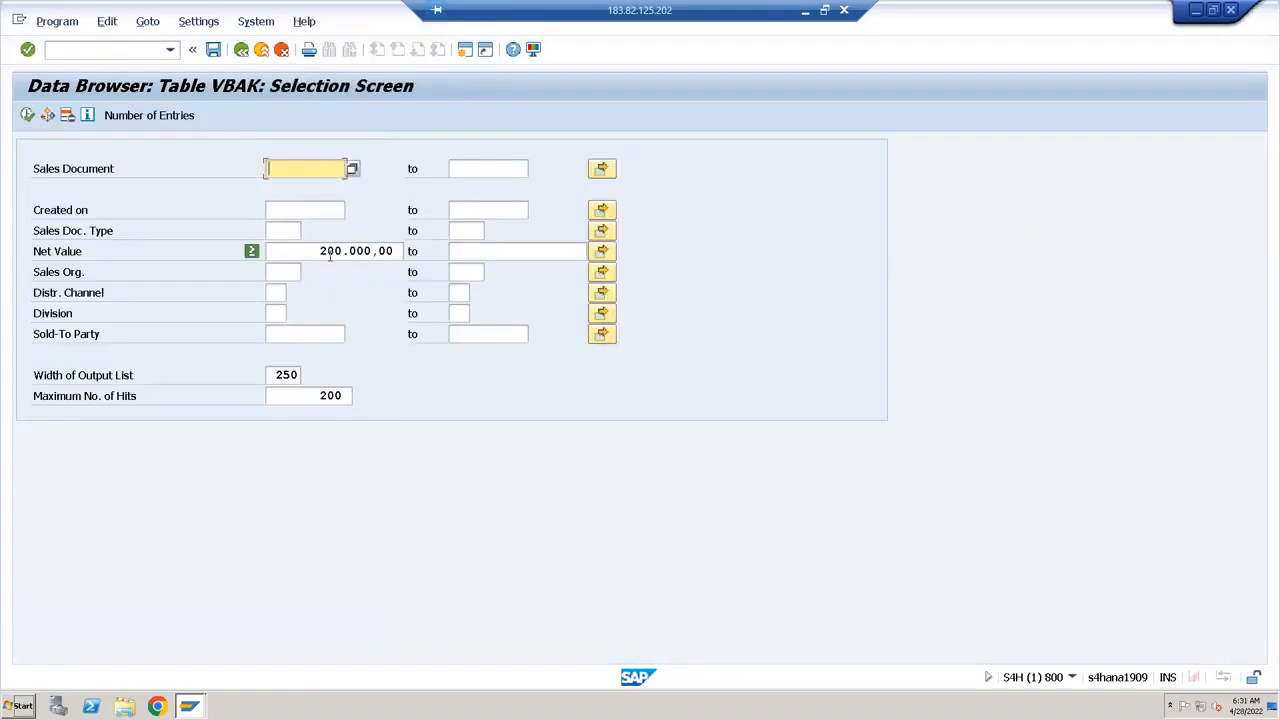
left_click(330, 255)
key("BackSpace")
type("5")
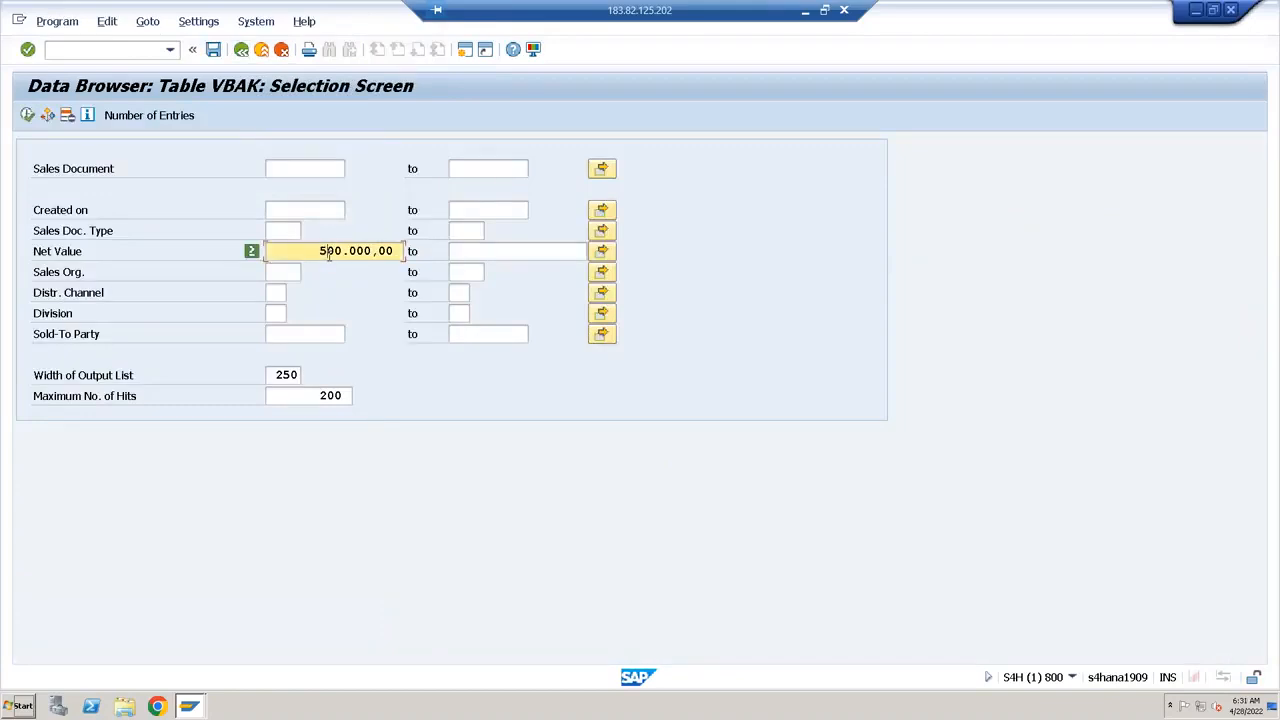
double_click(329, 255)
left_click(27, 115)
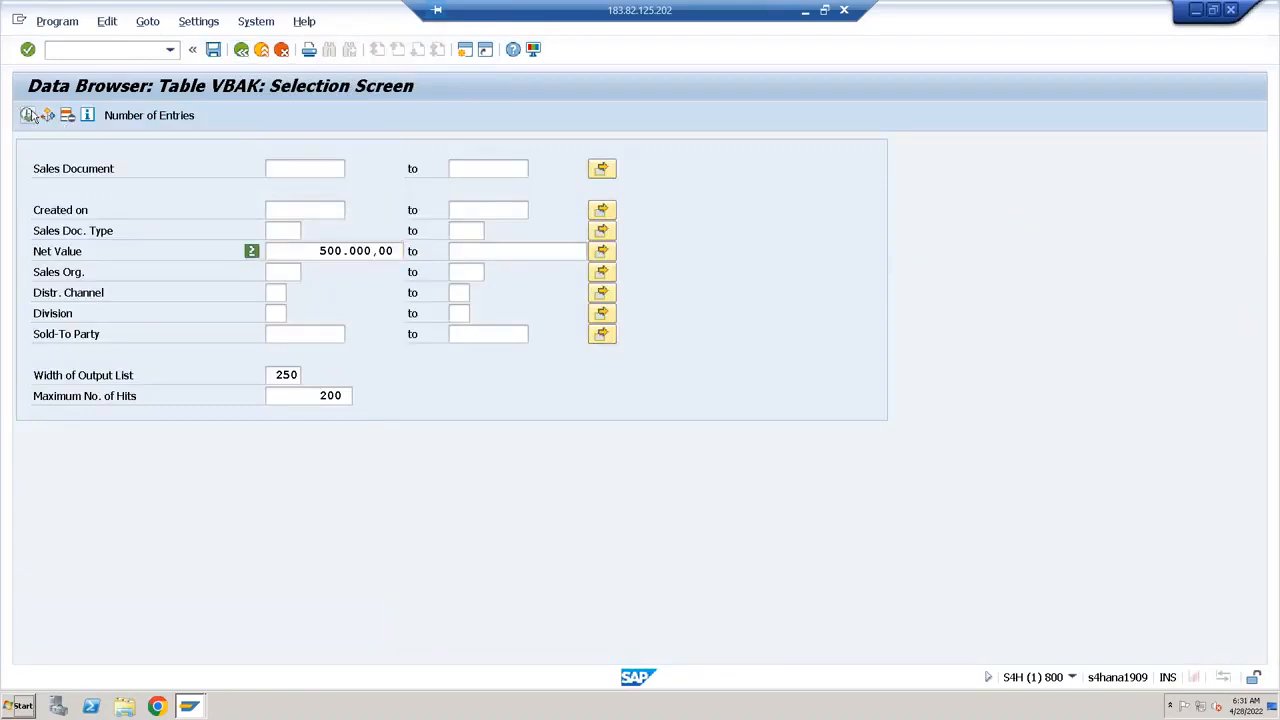
Return to the selection screen and raise the Net Value criterion to 1500000
left_click(241, 50)
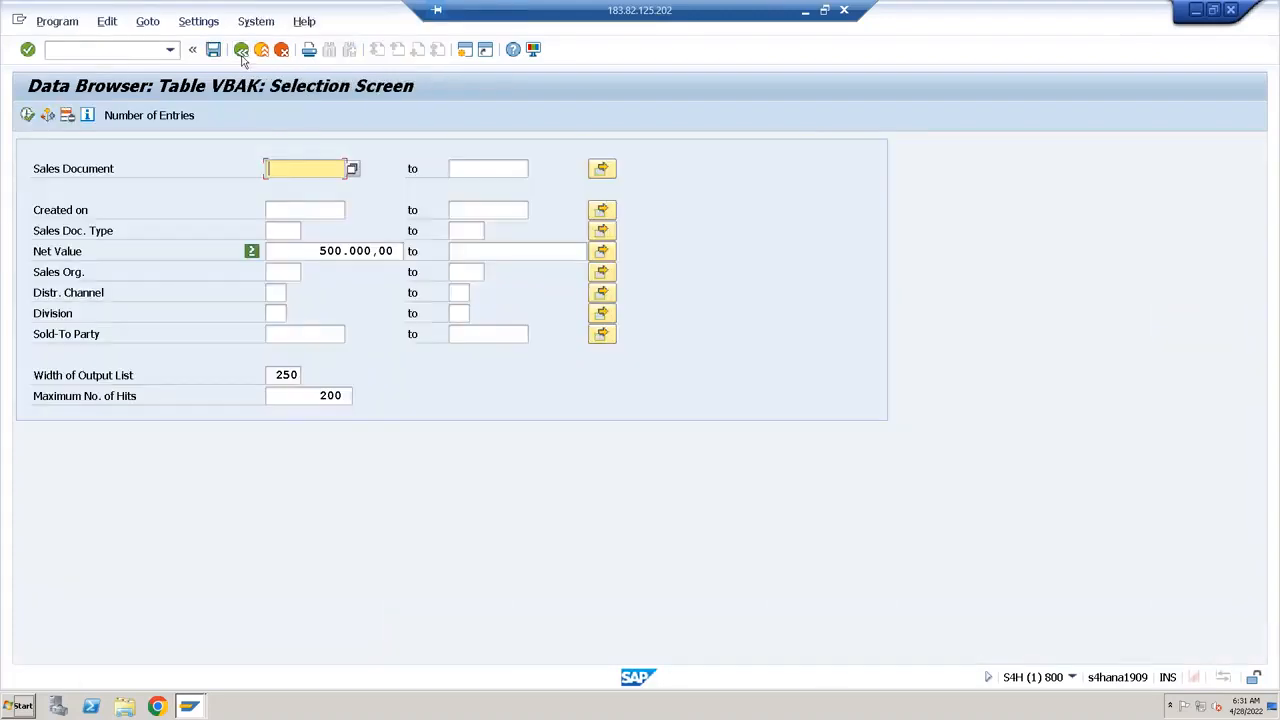
left_click(329, 253)
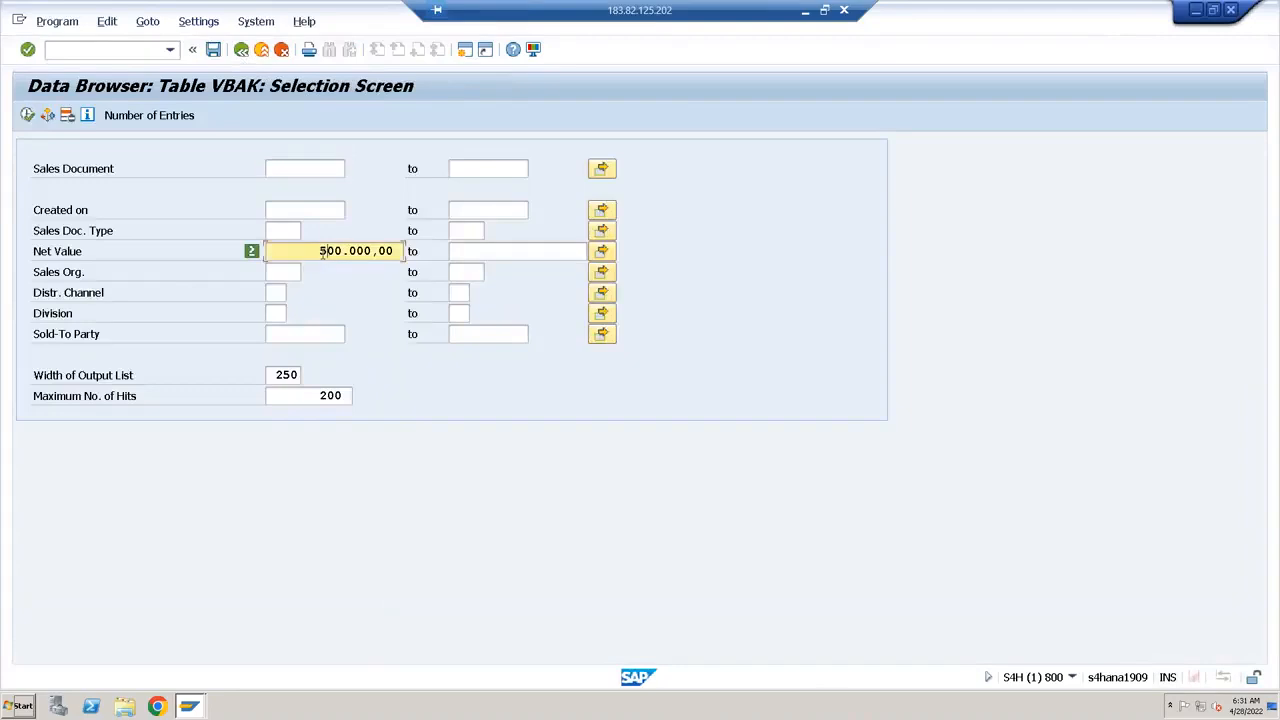
type("1")
key("Return")
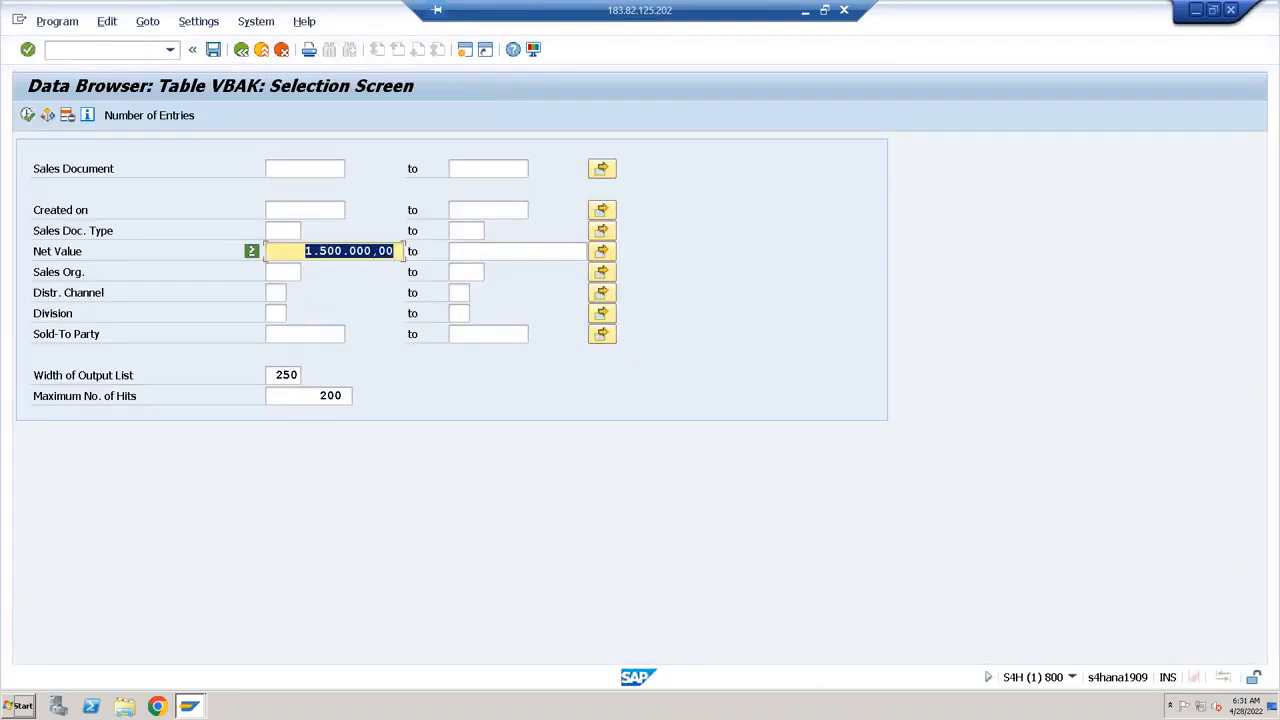
Check the number of entries for Net Value of at least 1500000 and list those records
left_click(137, 117)
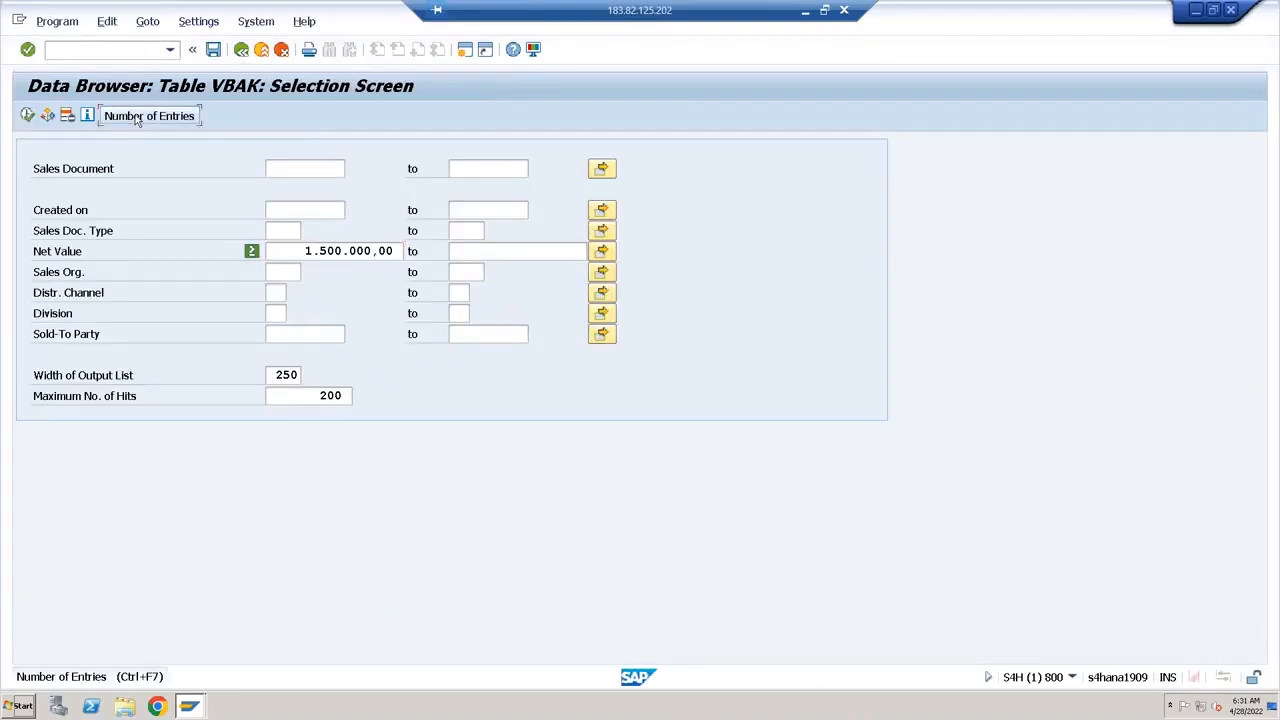
left_click(402, 377)
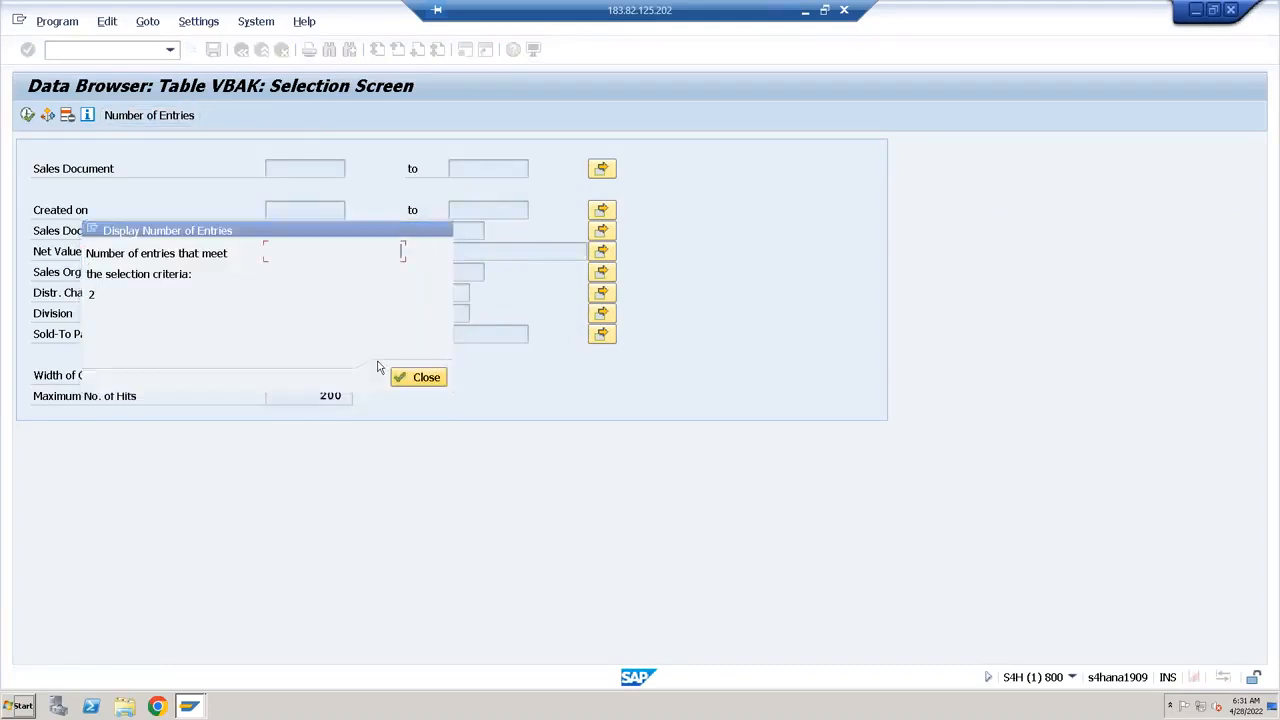
left_click(29, 117)
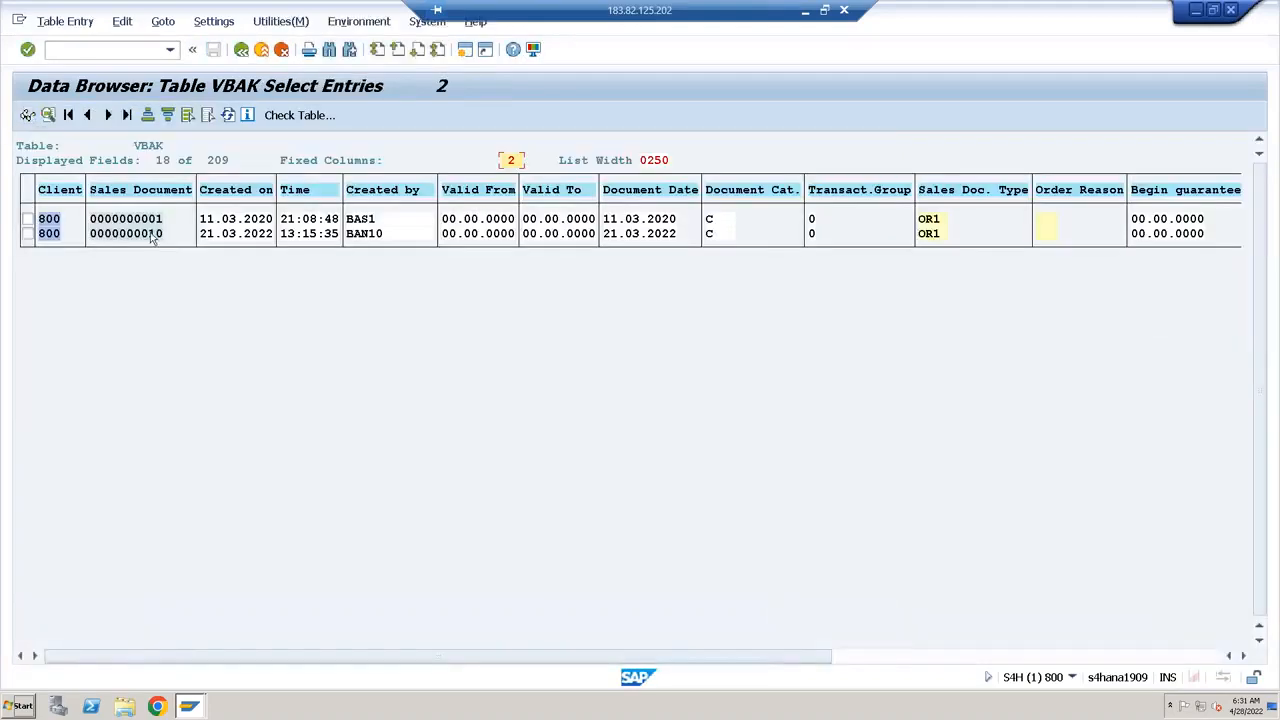
Leave the data browser results and selection screen to return to the dictionary display of table VBAK
left_click(242, 49)
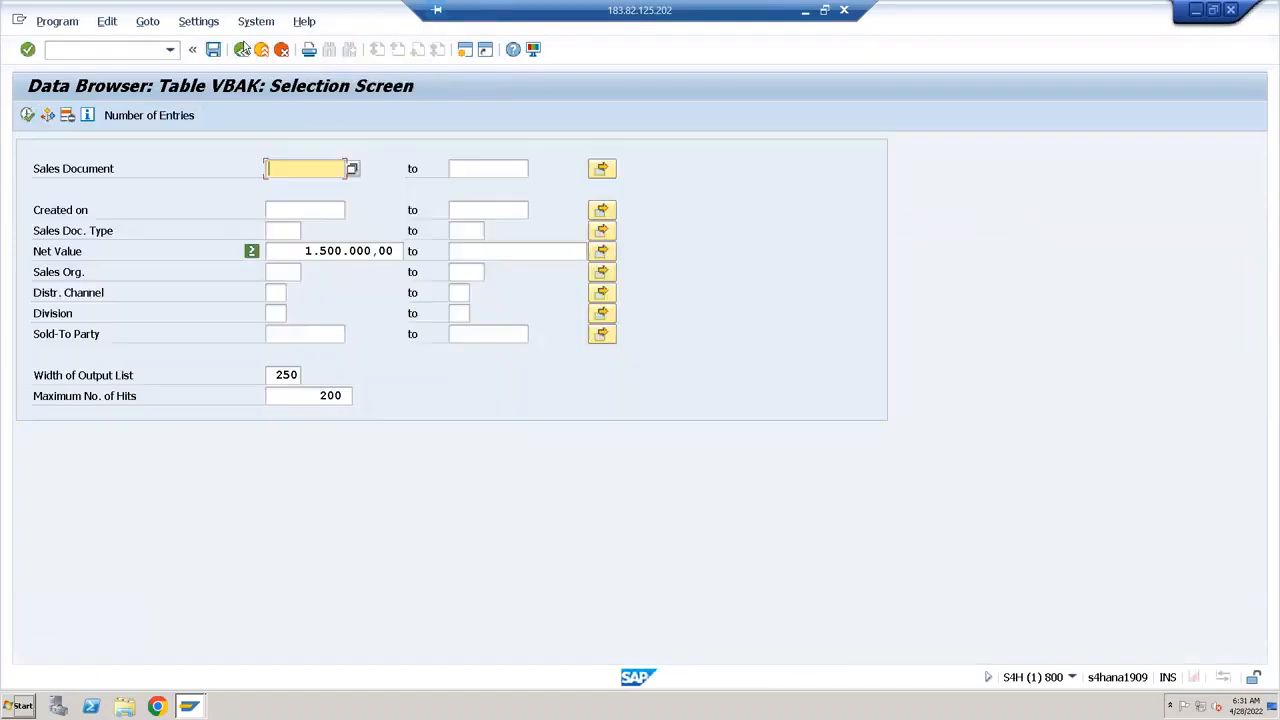
left_click(243, 49)
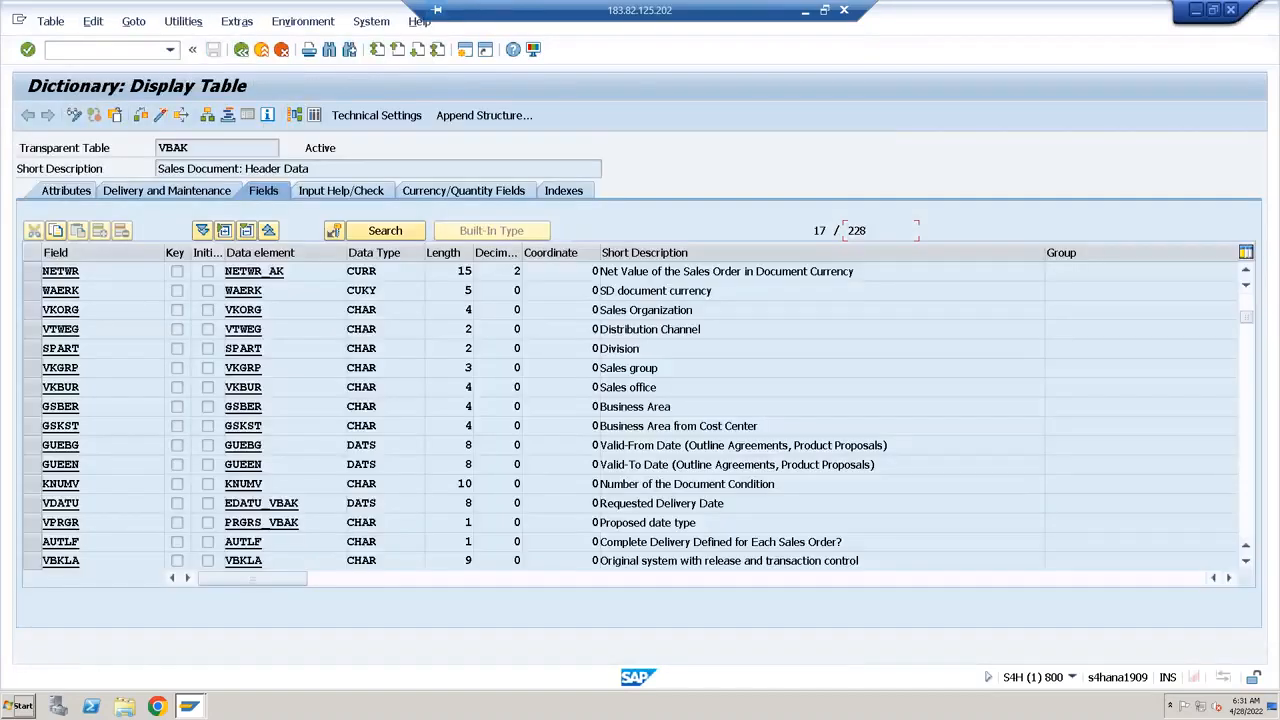
key("alt+Tab")
left_click(718, 703)
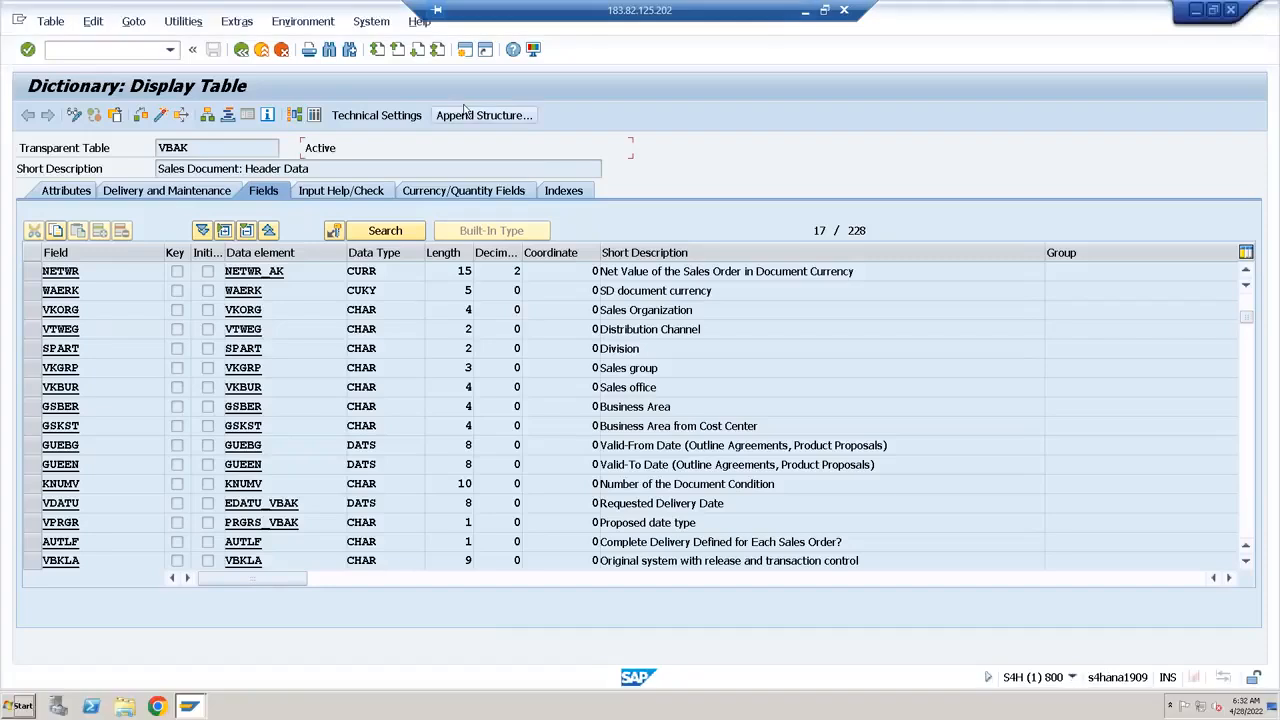
Open a new SAP GUI window and start the smartforms transaction
left_click(464, 50)
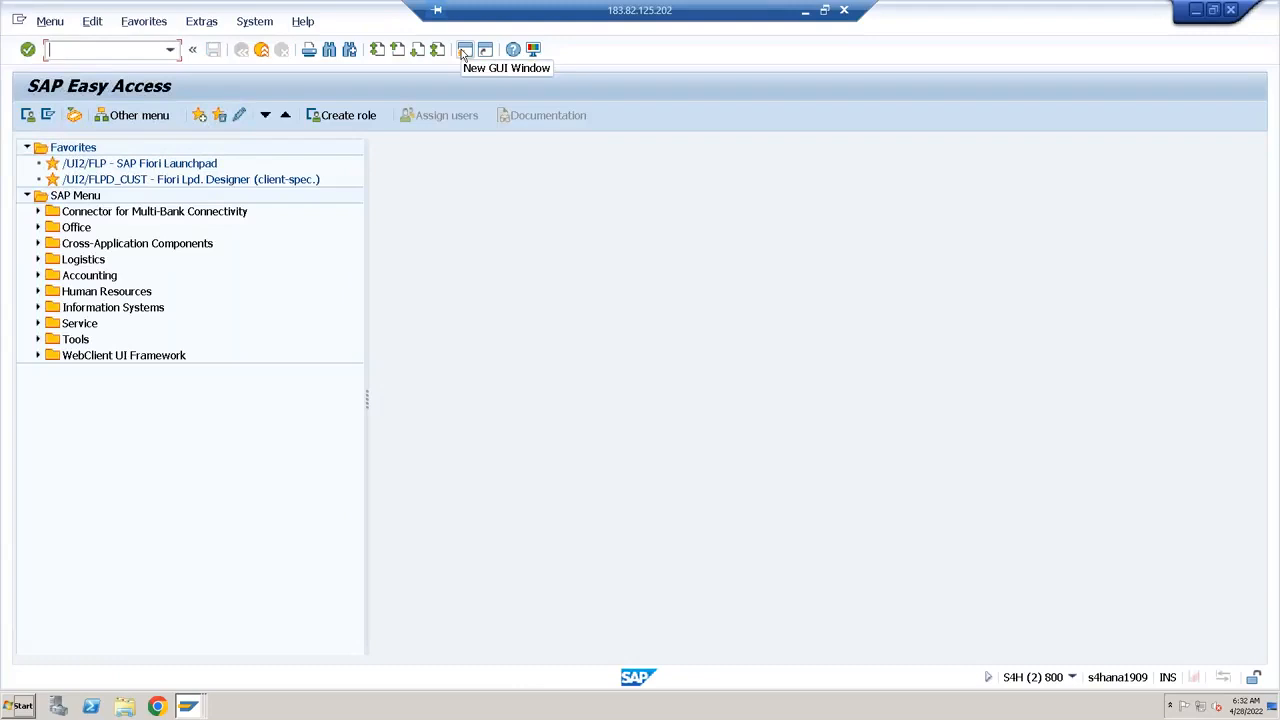
type("smartforms")
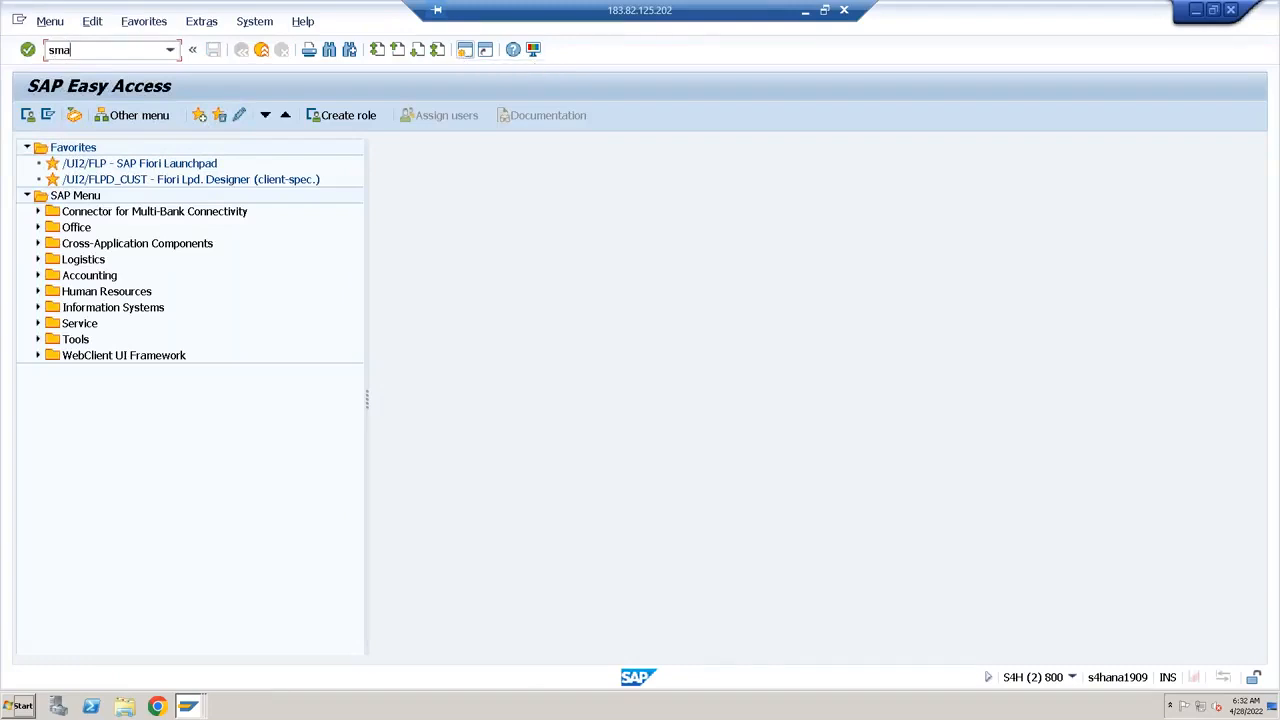
key("Return")
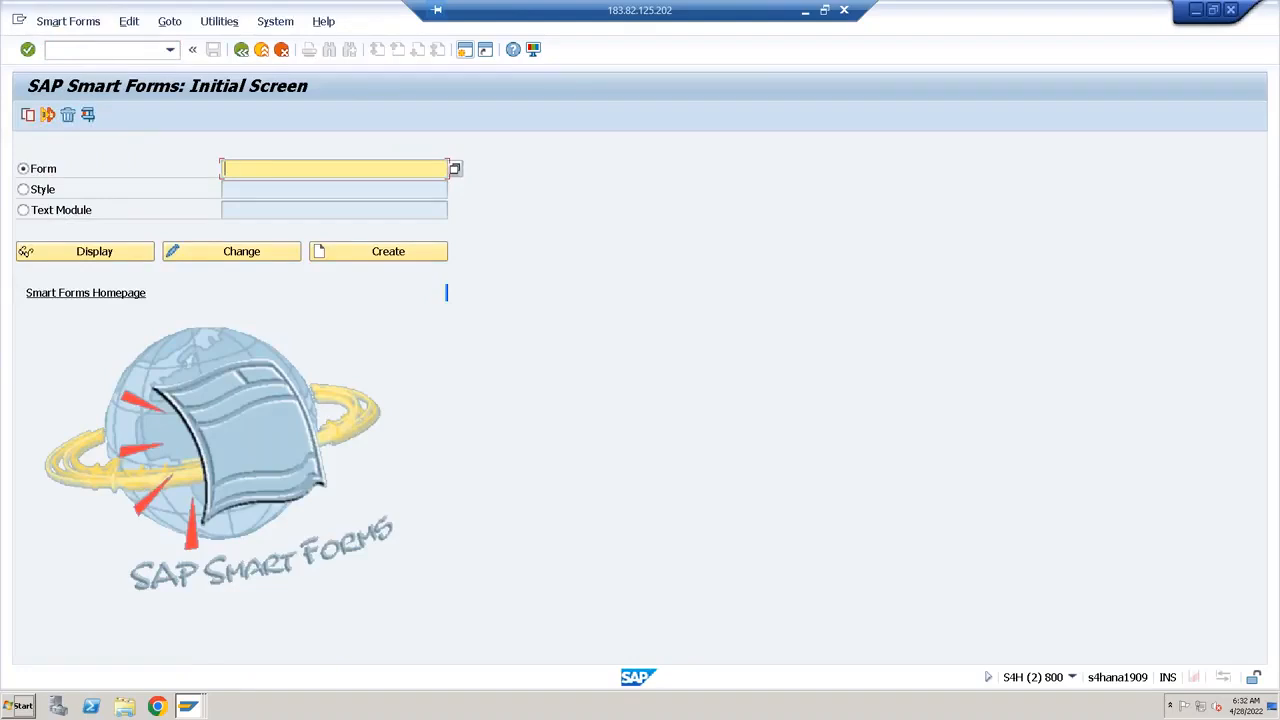
Create a new smart form named ZSFORM4
type("z")
key("Down")
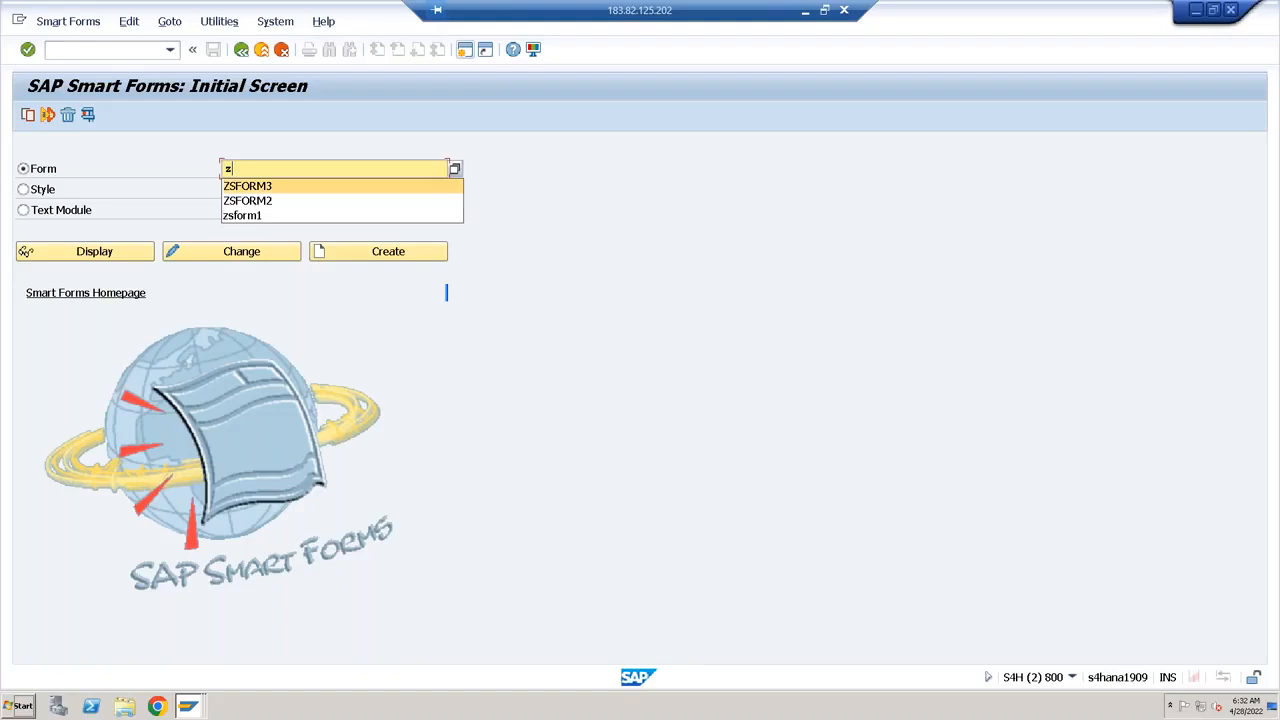
key("Return")
key("BackSpace")
type("4")
key("ctrl+a")
left_click(367, 261)
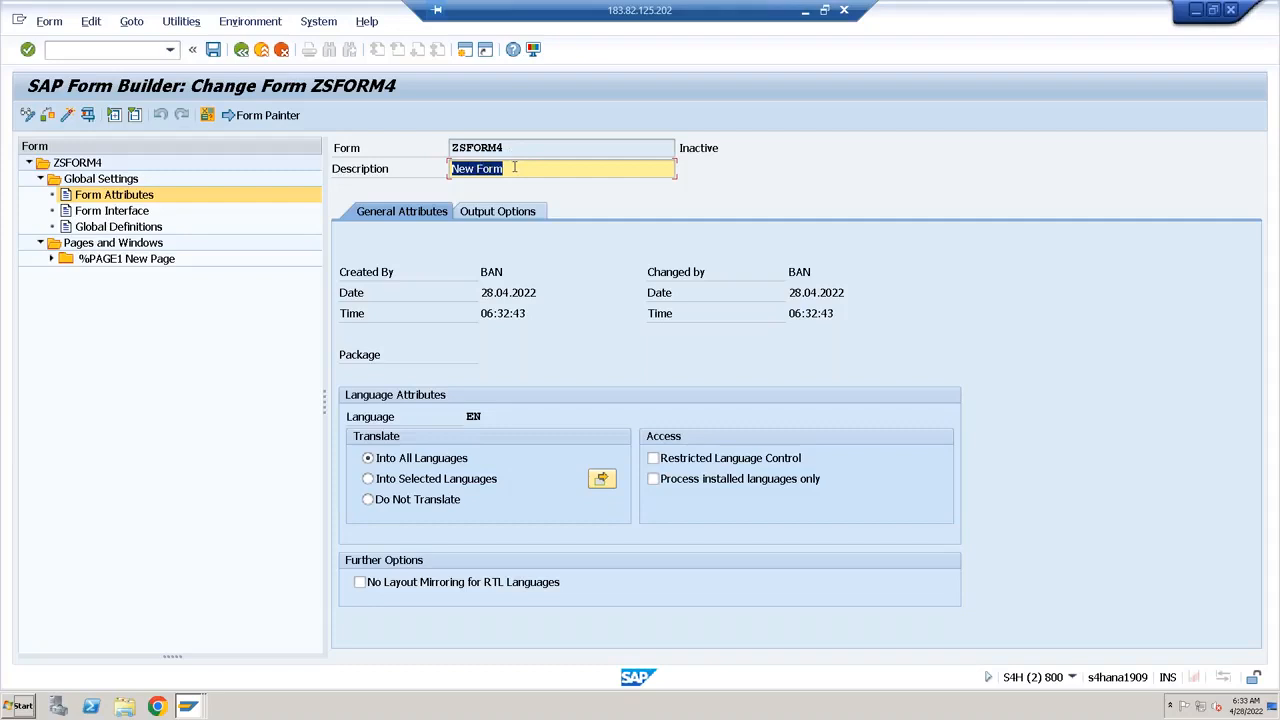
Enter "Command and Table Object" as the description of form ZSFORM4
type("C")
type("oom")
key("BackSpace")
key("BackSpace")
type("mmand and Tabl")
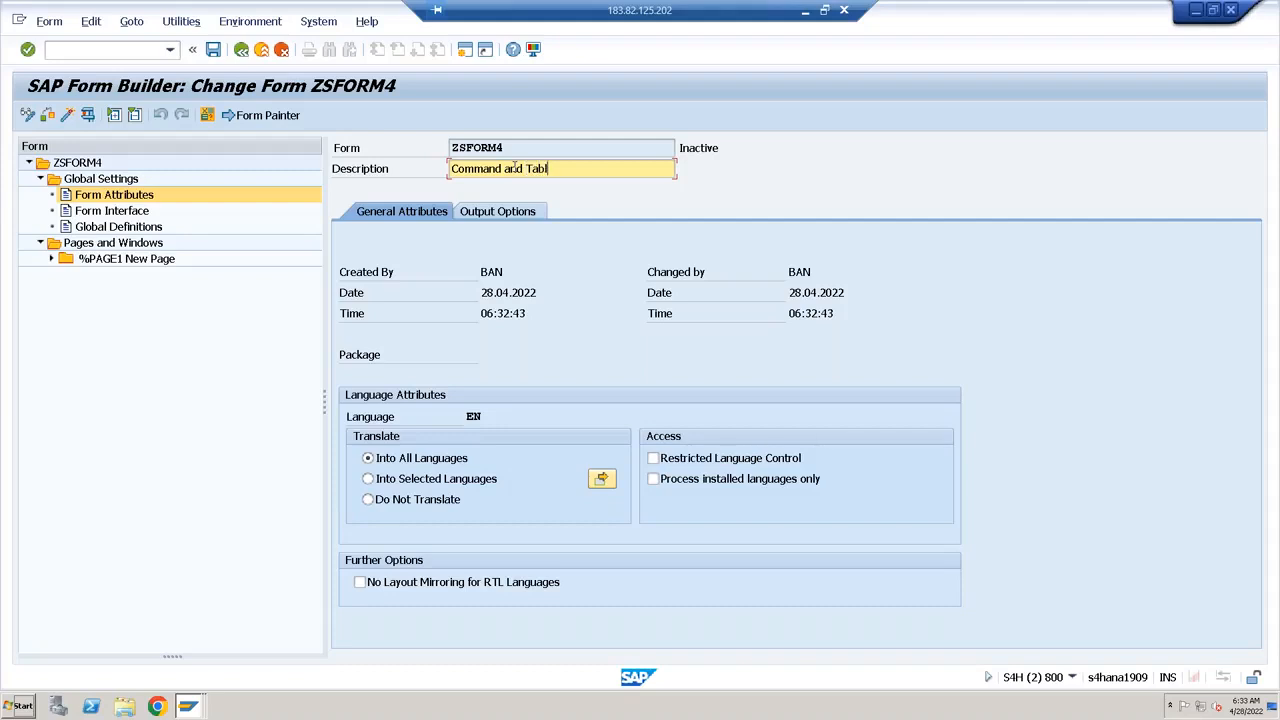
type("e Object")
key("ctrl+a")
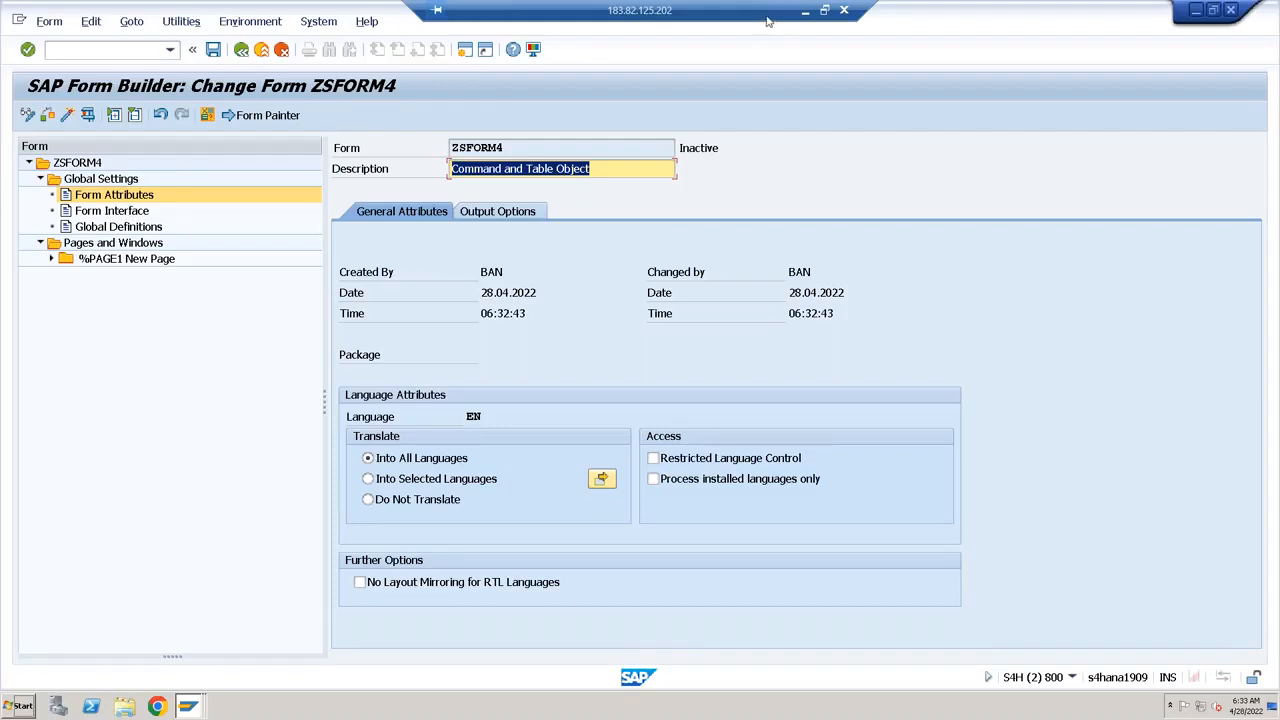
Review the smart form layout sketch in Paint and the NETWR field with its data element in the VBAK dictionary display
left_click(807, 14)
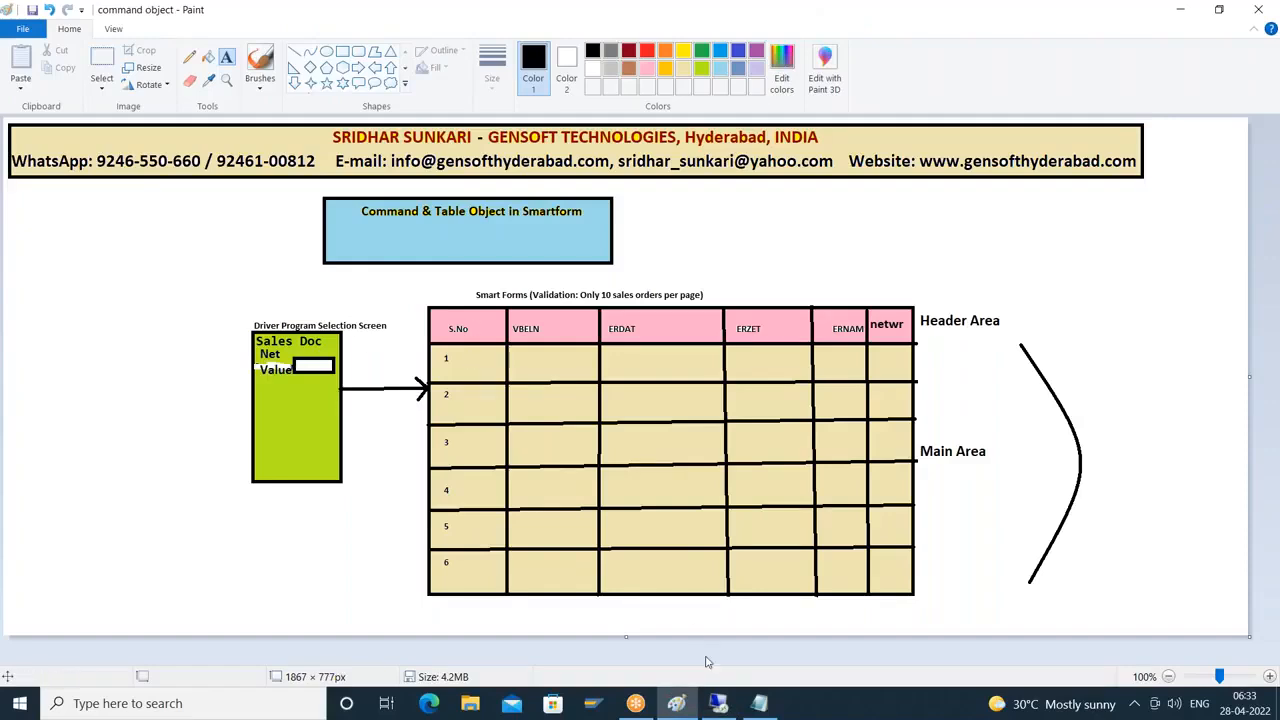
left_click(718, 704)
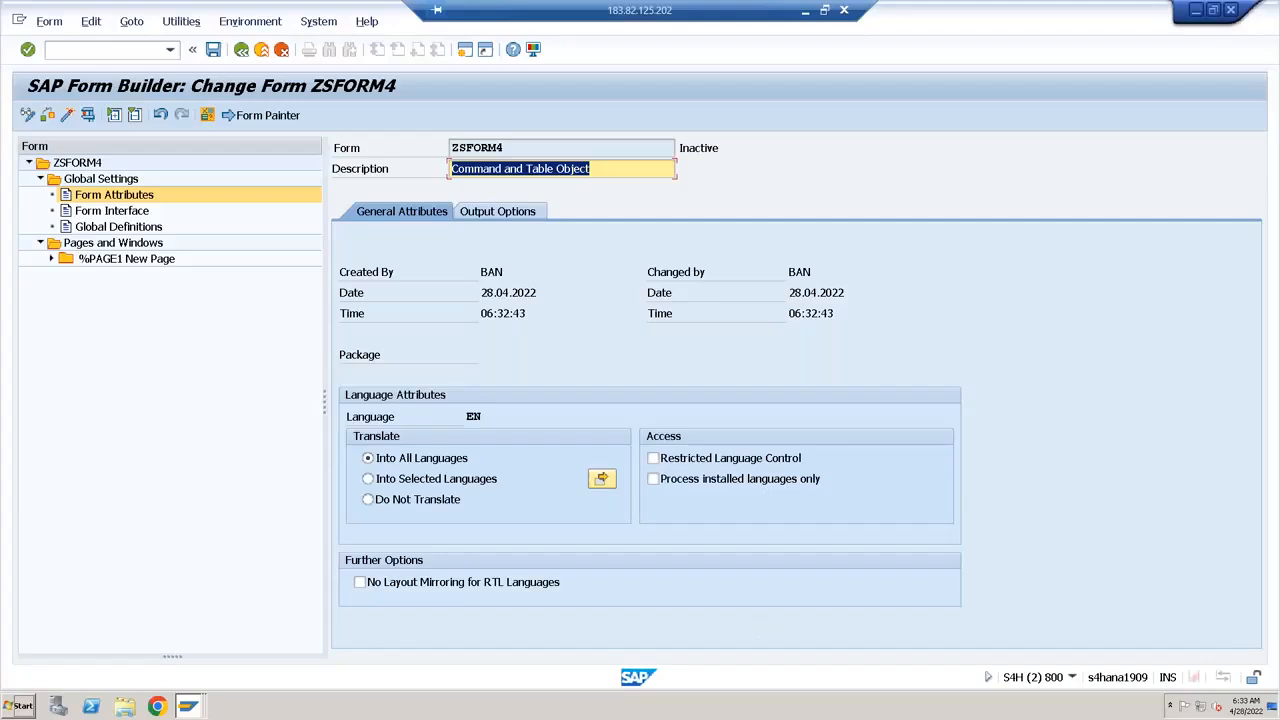
left_click(190, 708)
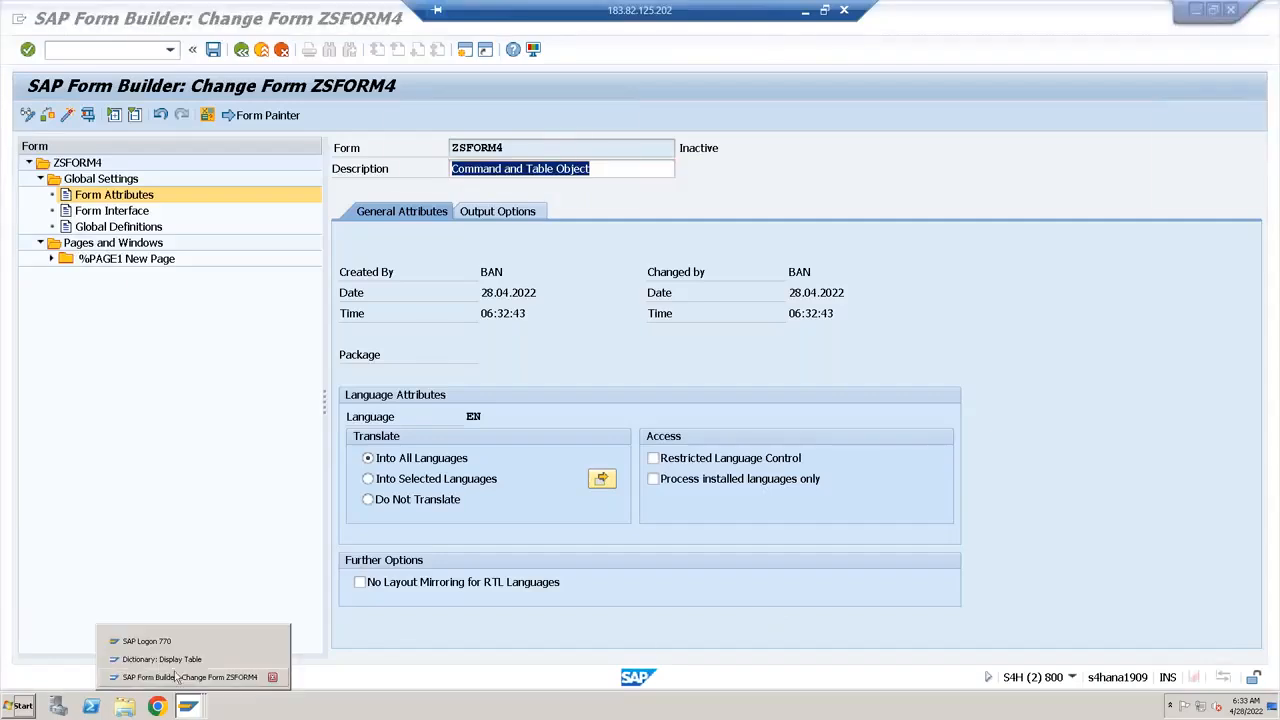
left_click(160, 657)
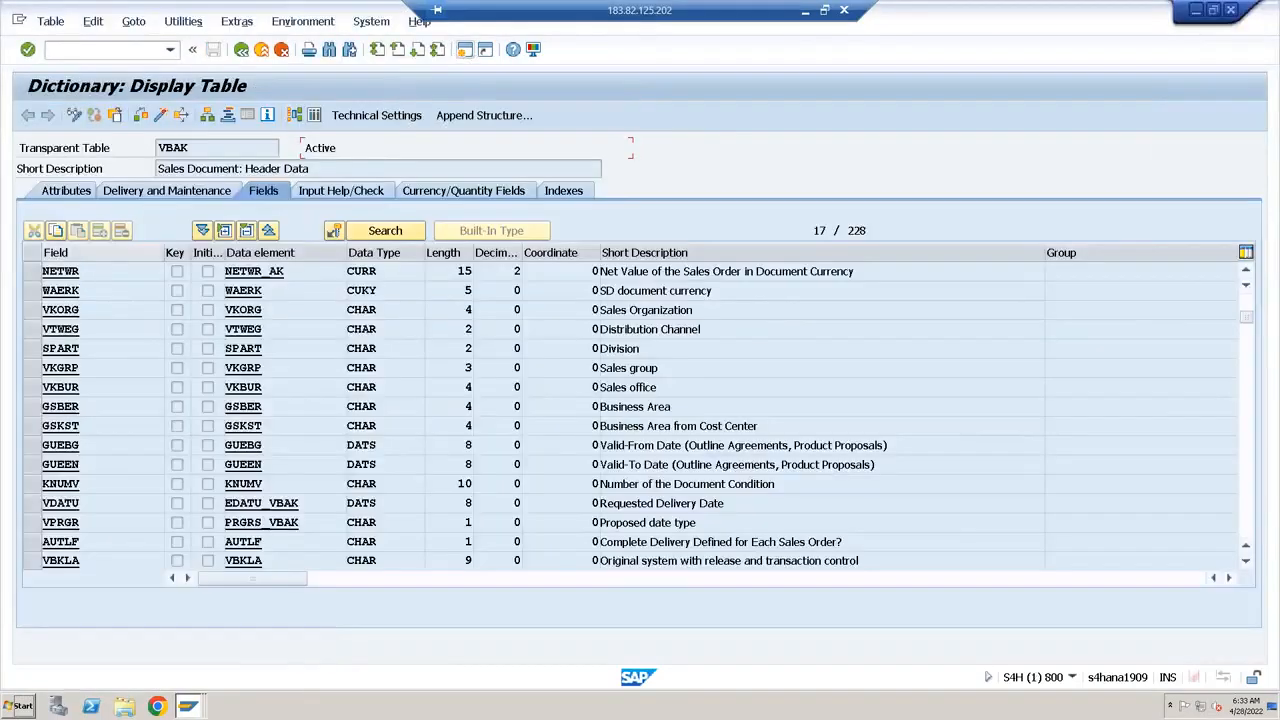
left_click(295, 274)
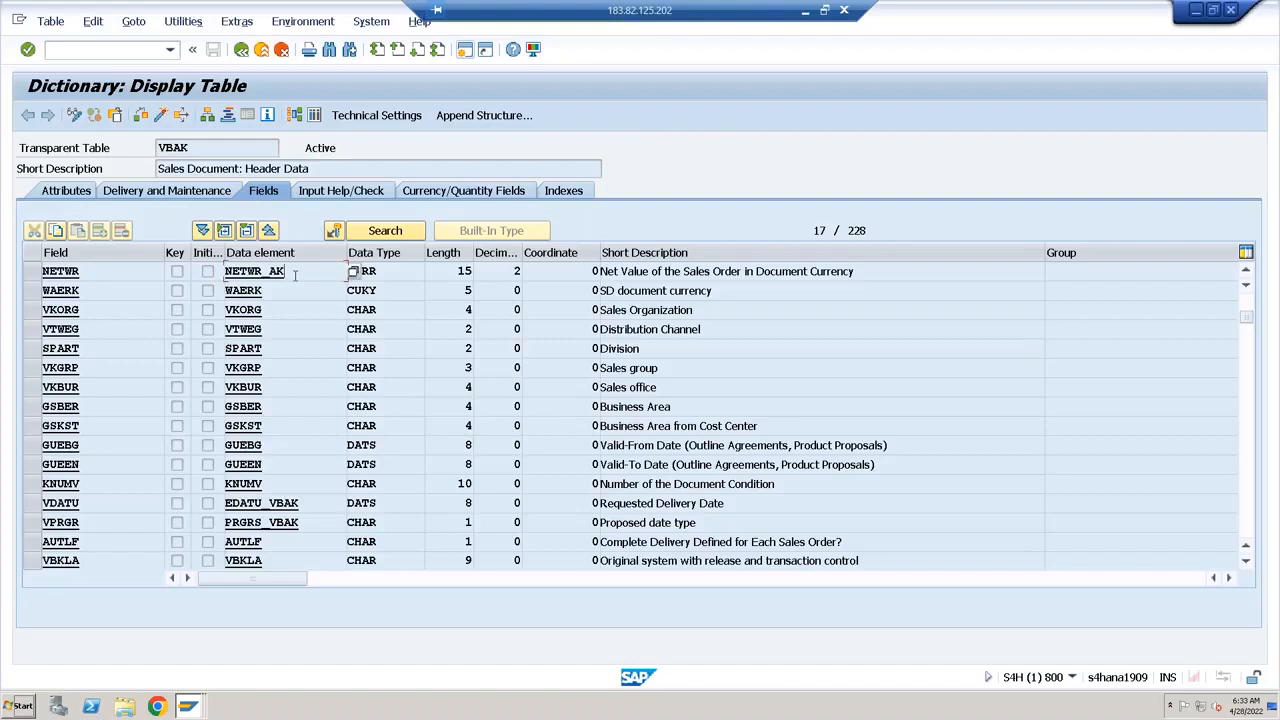
left_click(86, 270)
Switch back to the Form Builder window for ZSFORM4 and open the Form Interface import parameters
left_click(191, 707)
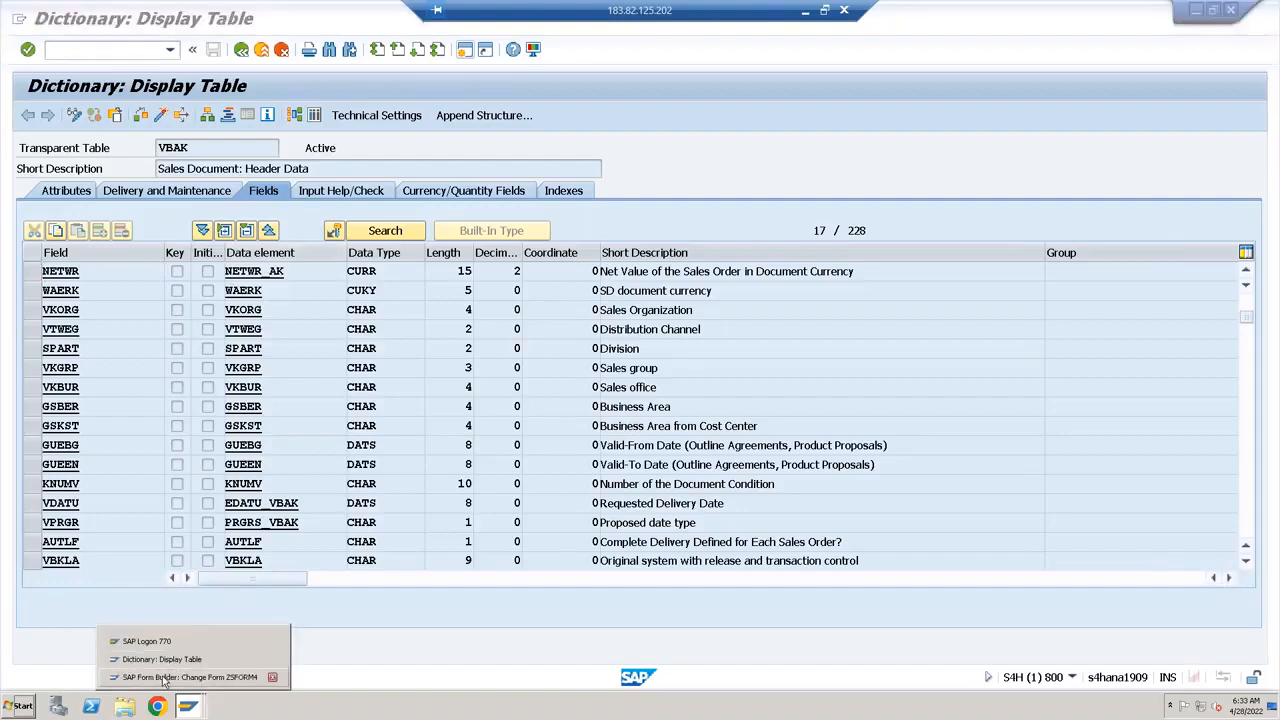
left_click(165, 680)
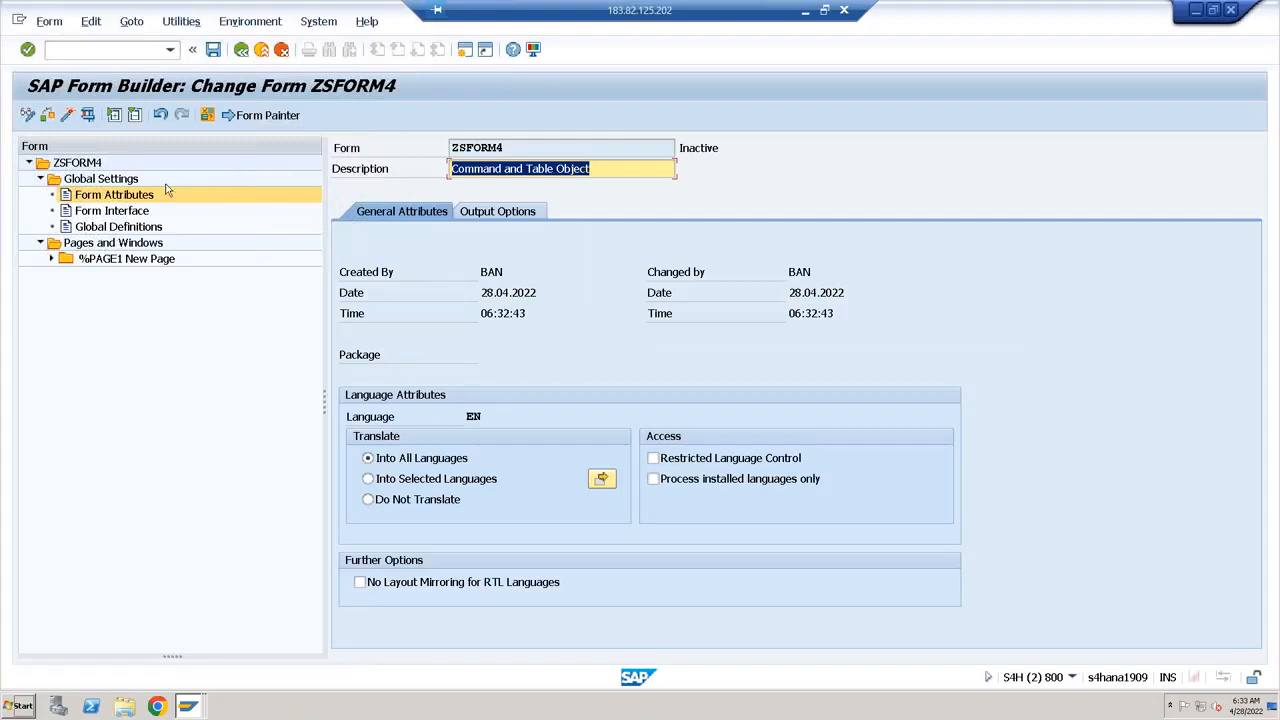
left_click(114, 214)
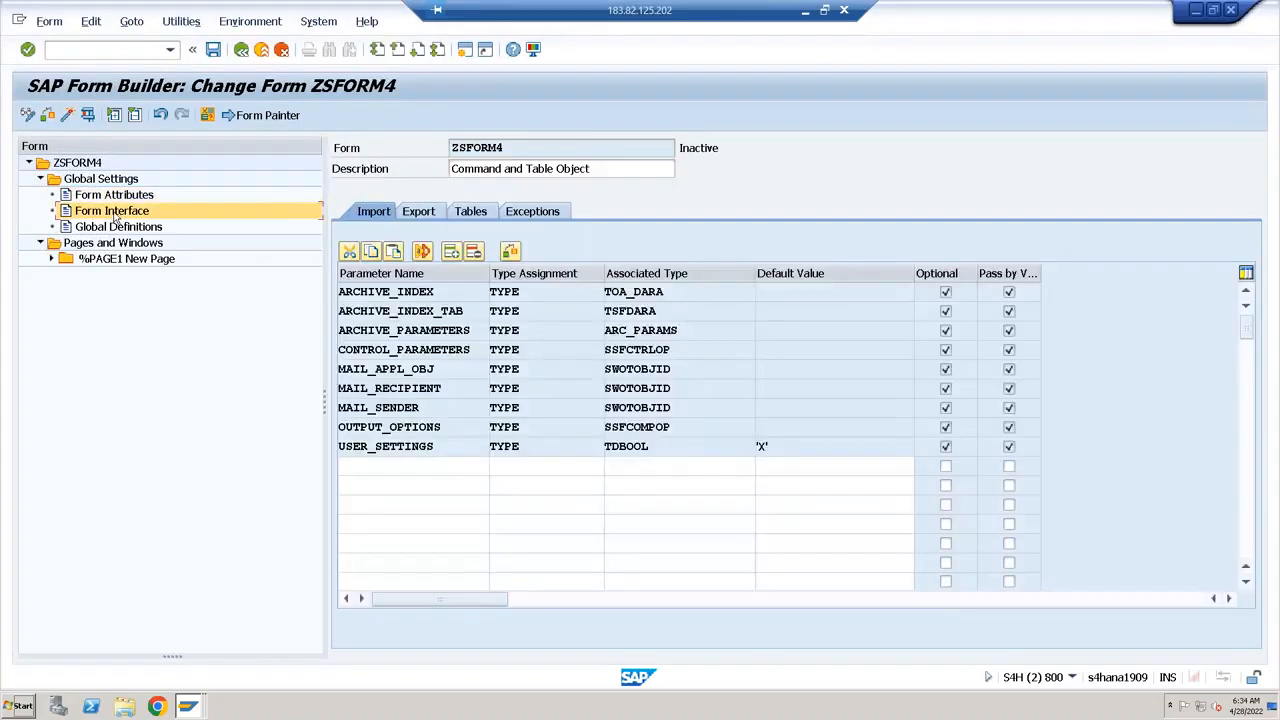
Add an import parameter named I_NETWR with type assignment TYPE to the form interface
left_click(374, 467)
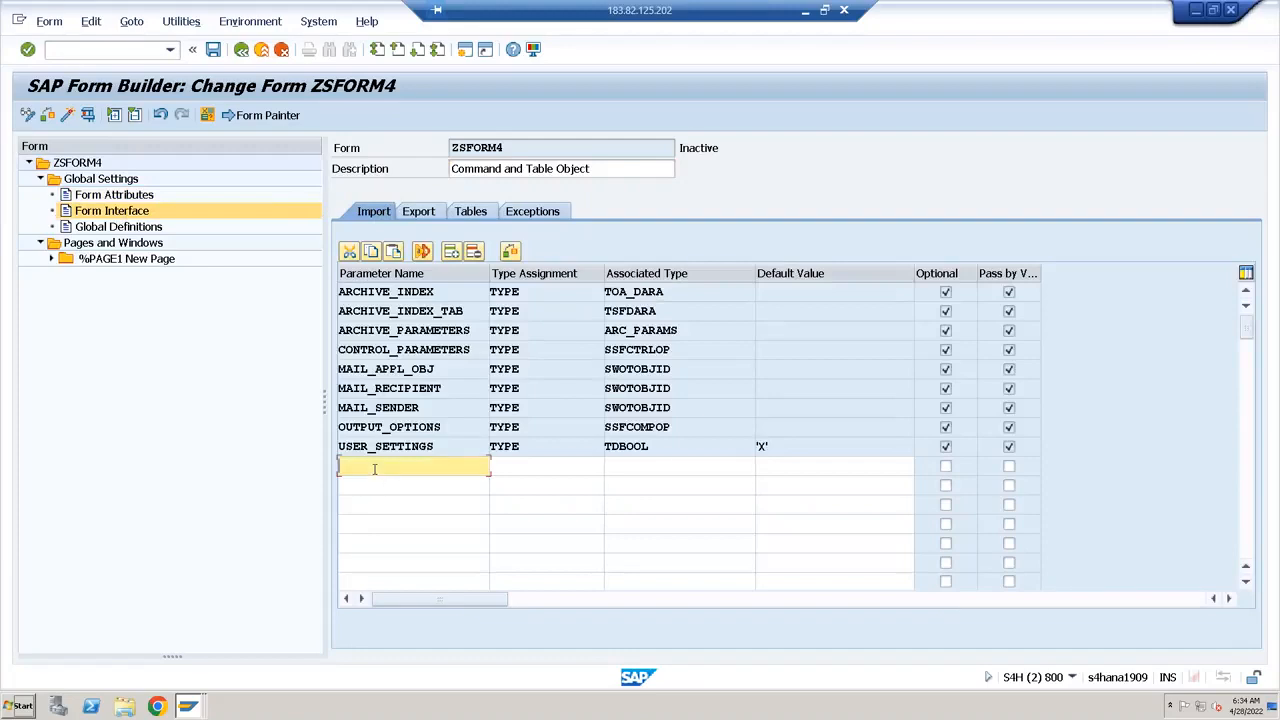
type("i_netwr")
key("Tab")
type("type")
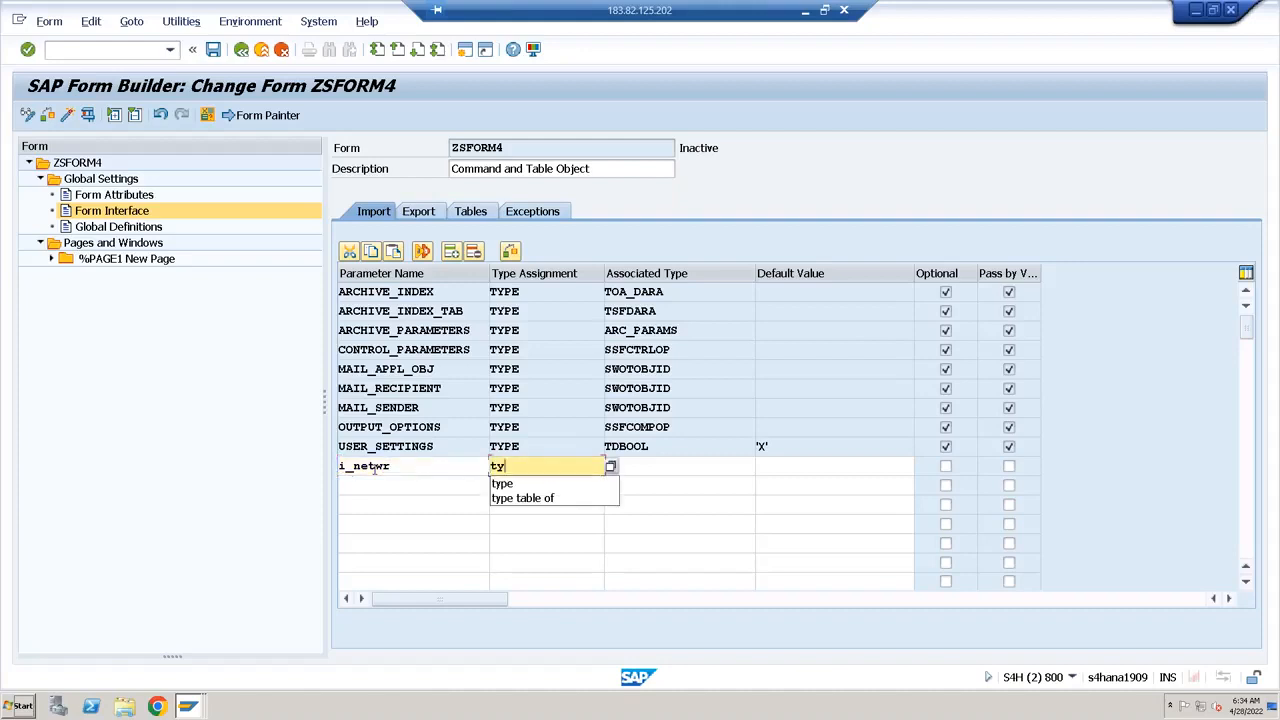
key("Tab")
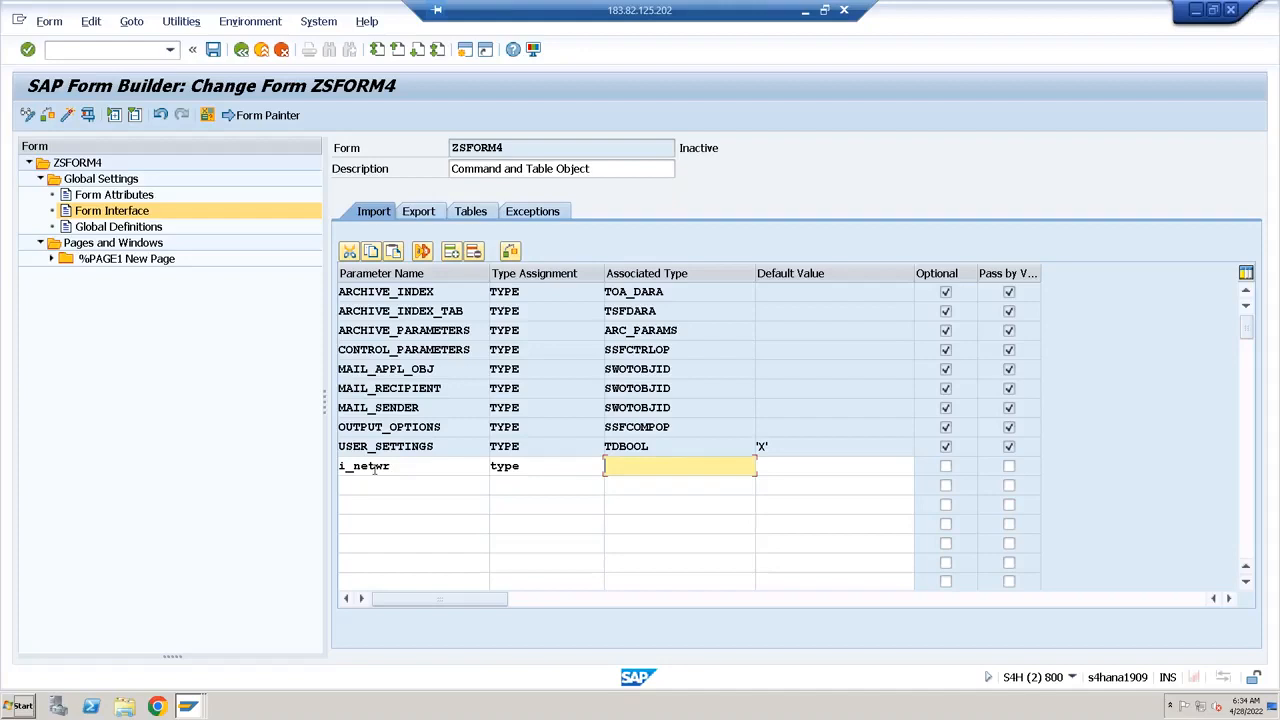
Check the NETWR field's data element in the VBAK dictionary display and set the I_NETWR parameter's associated type to NETWR_AK
left_click(187, 708)
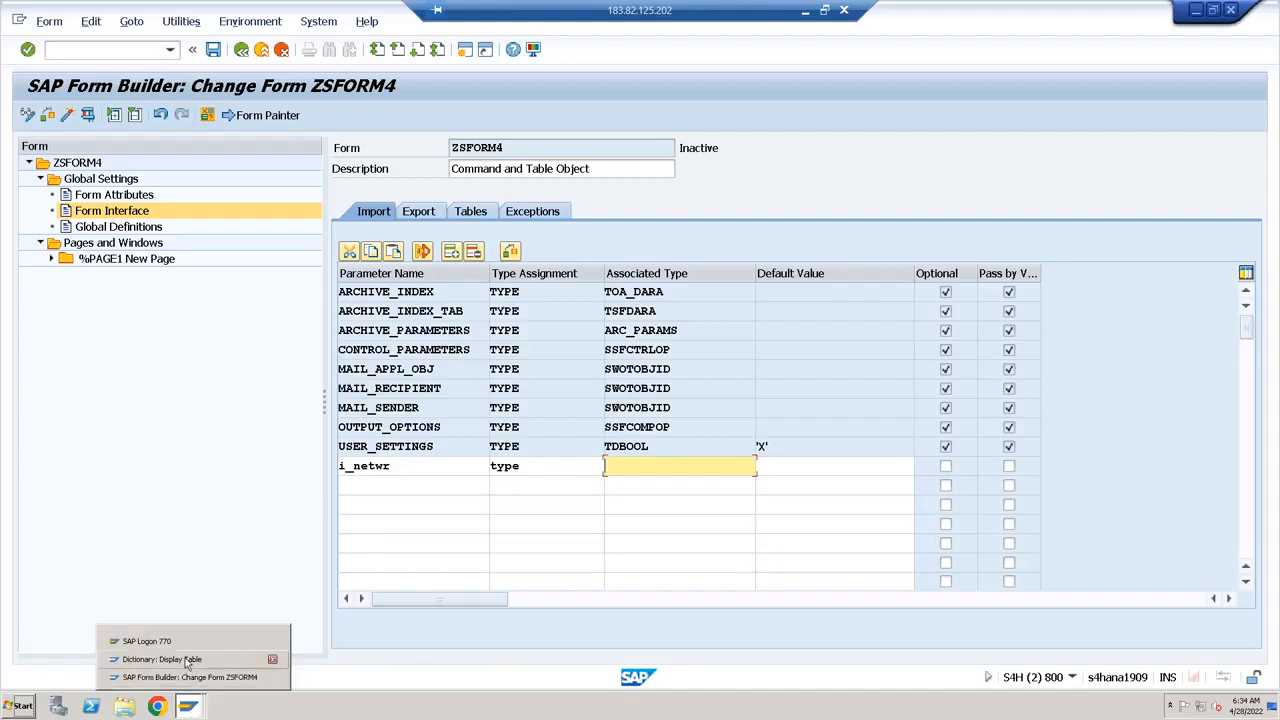
left_click(160, 659)
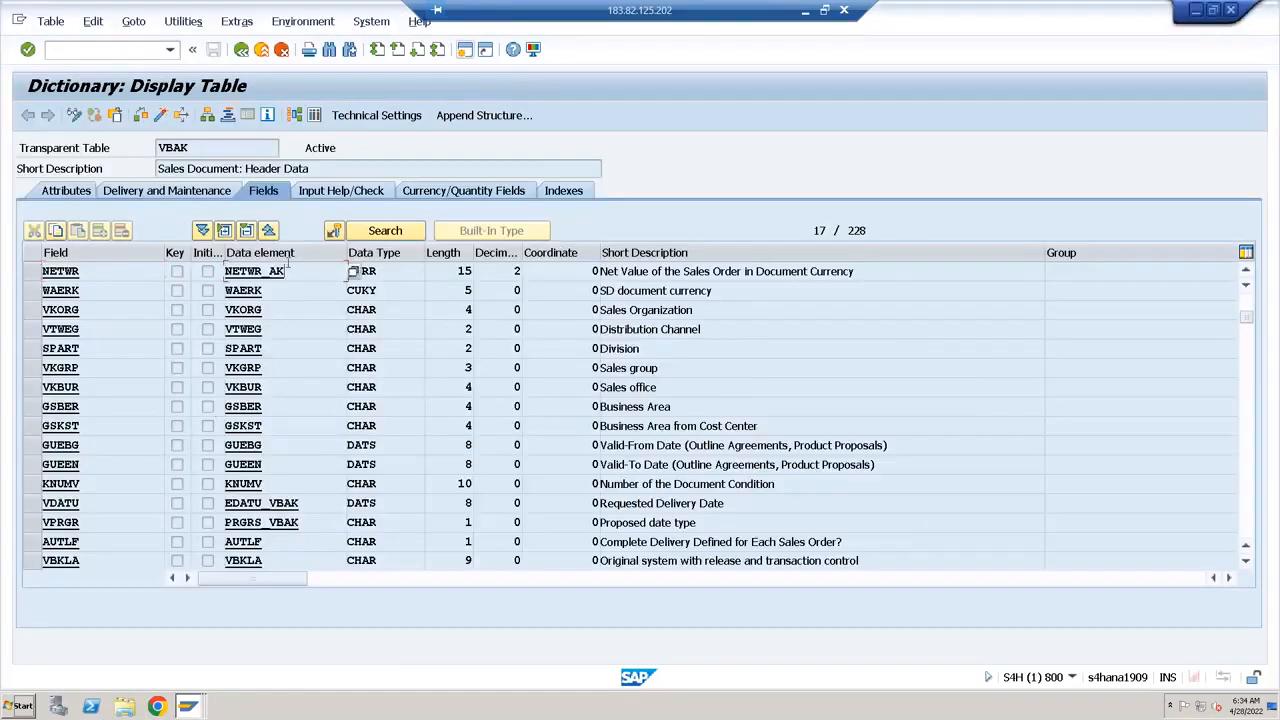
left_click(187, 708)
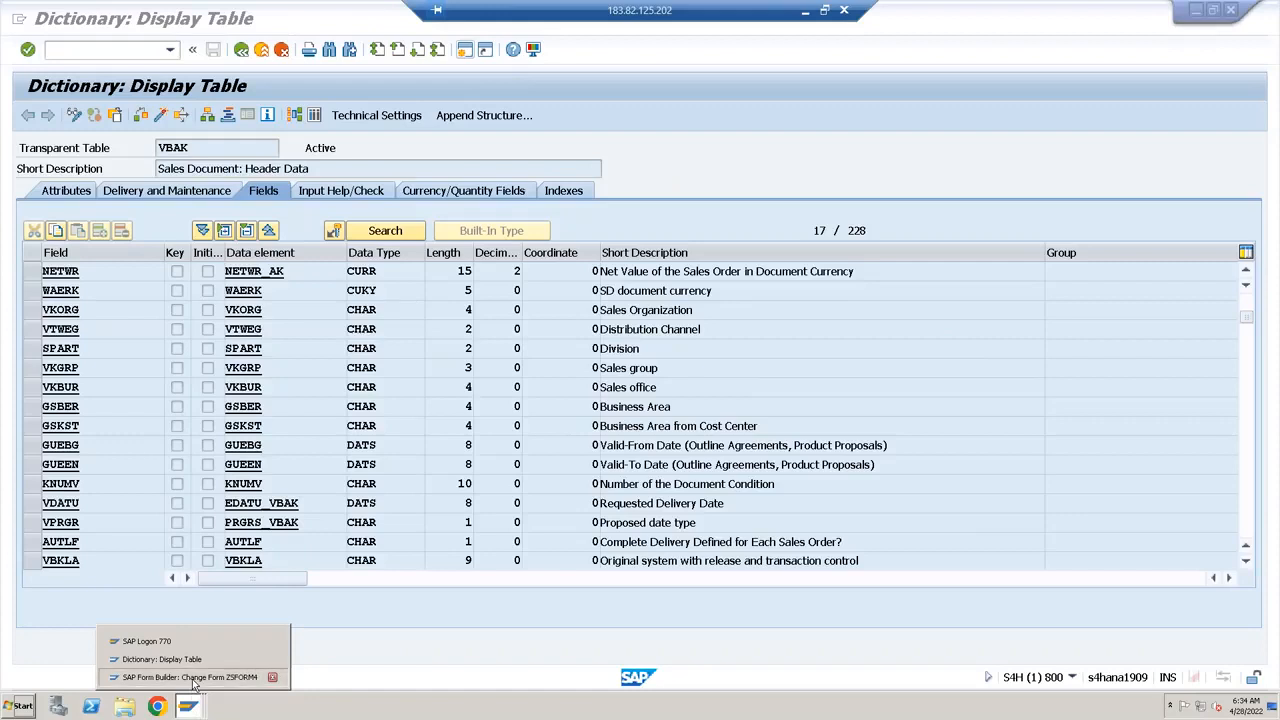
left_click(190, 677)
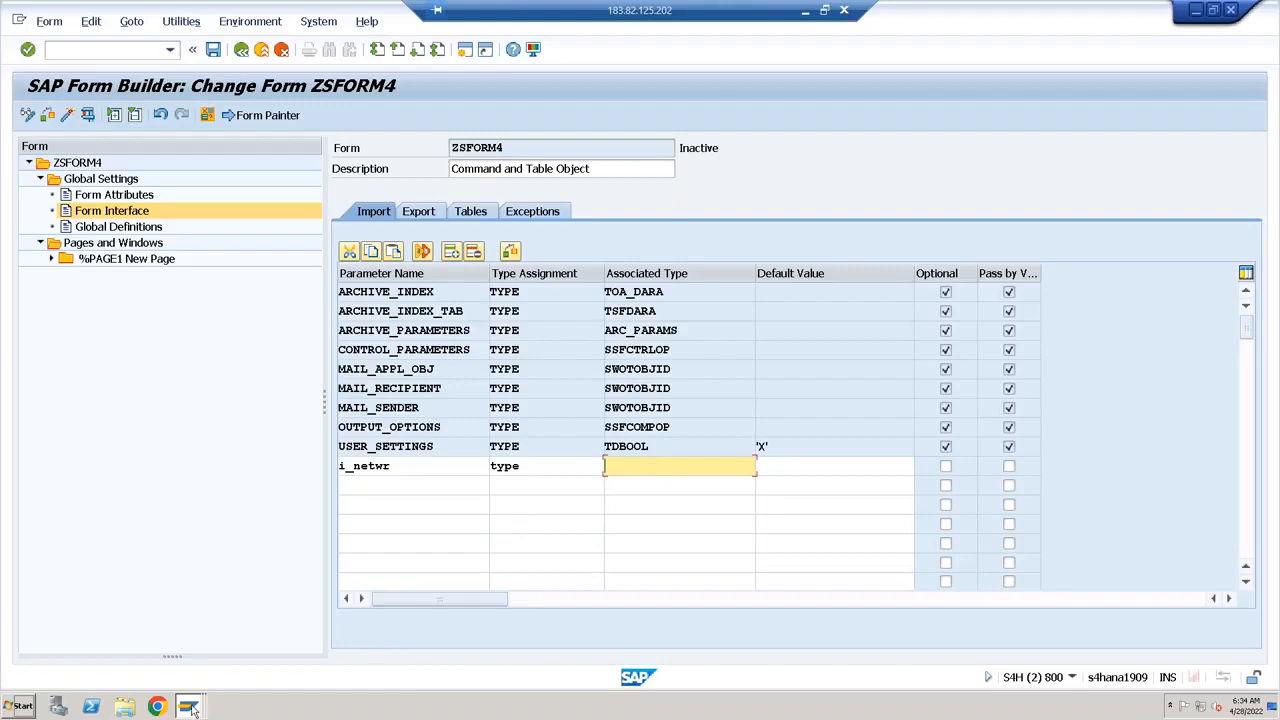
type("netwr_ak")
key("Return")
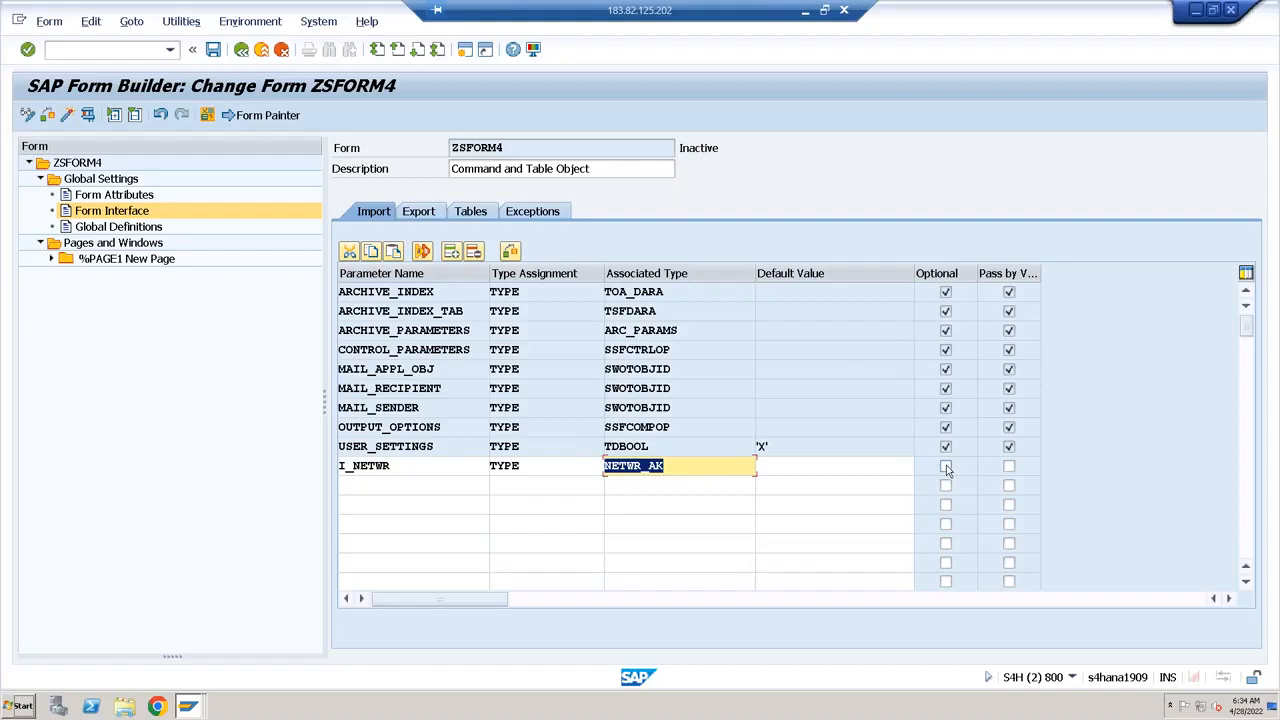
Minimize the remote session and switch to the smart form layout sketch in Paint
left_click(136, 217)
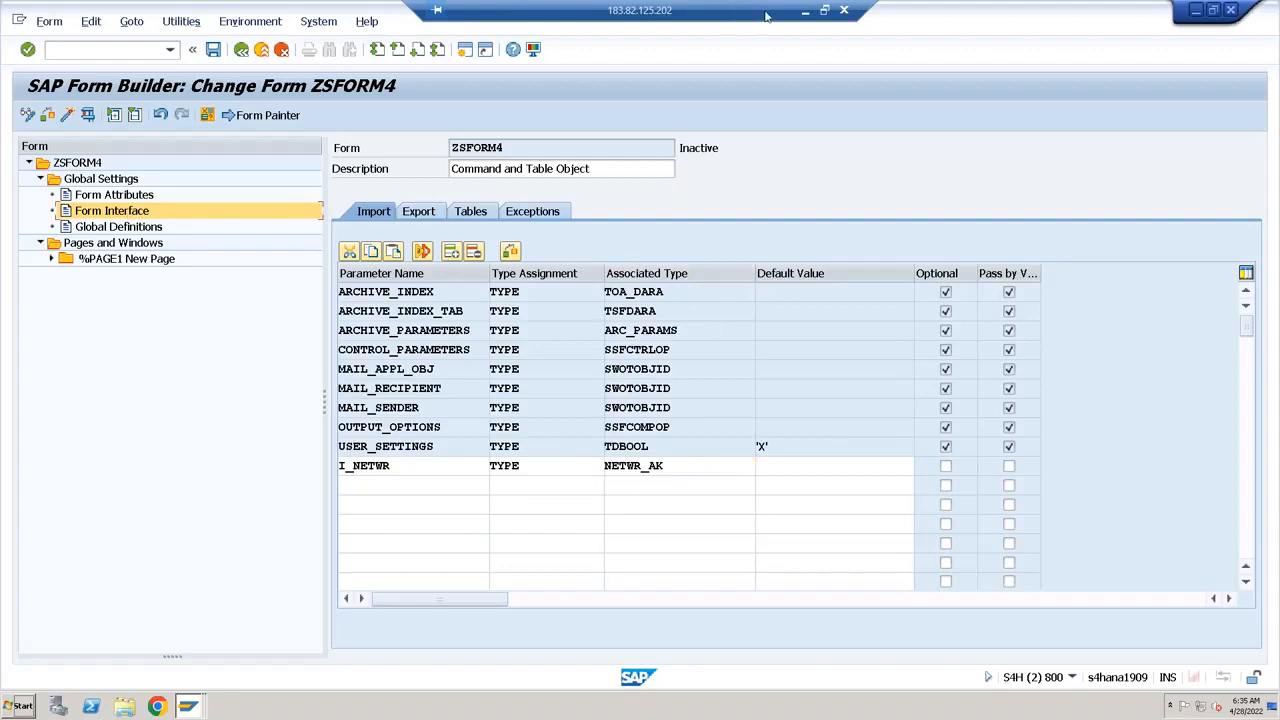
left_click(806, 16)
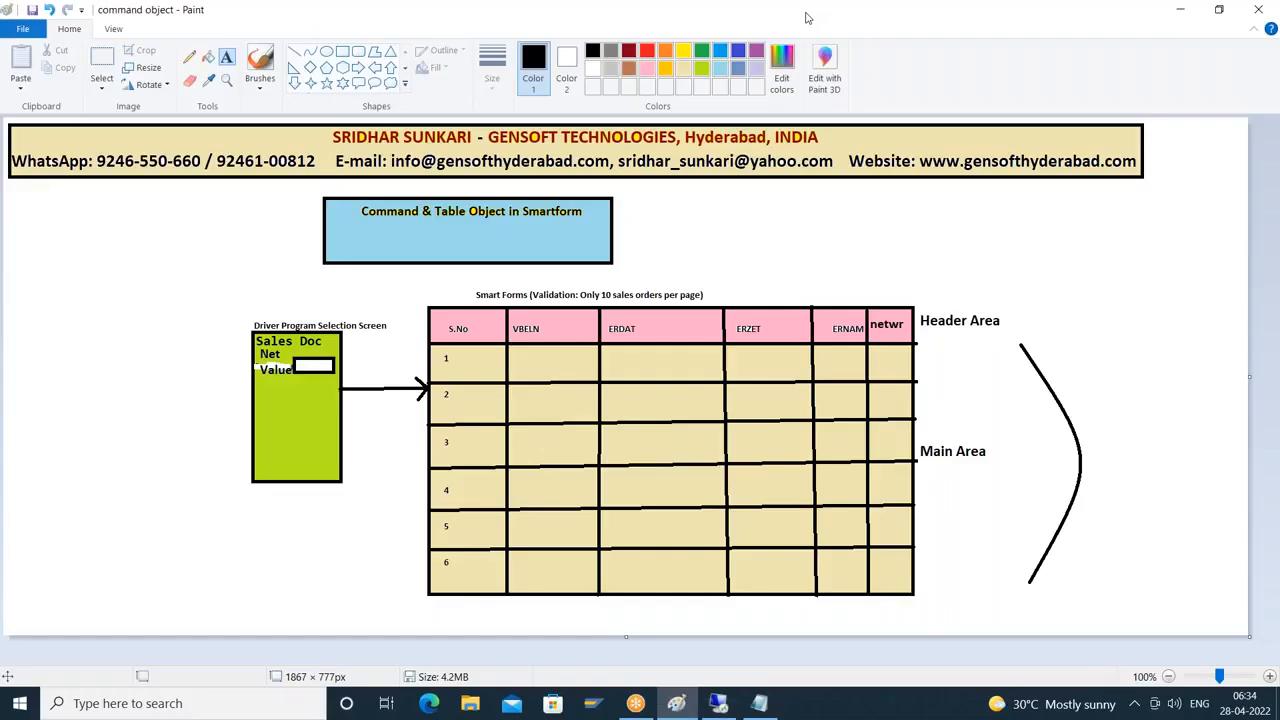